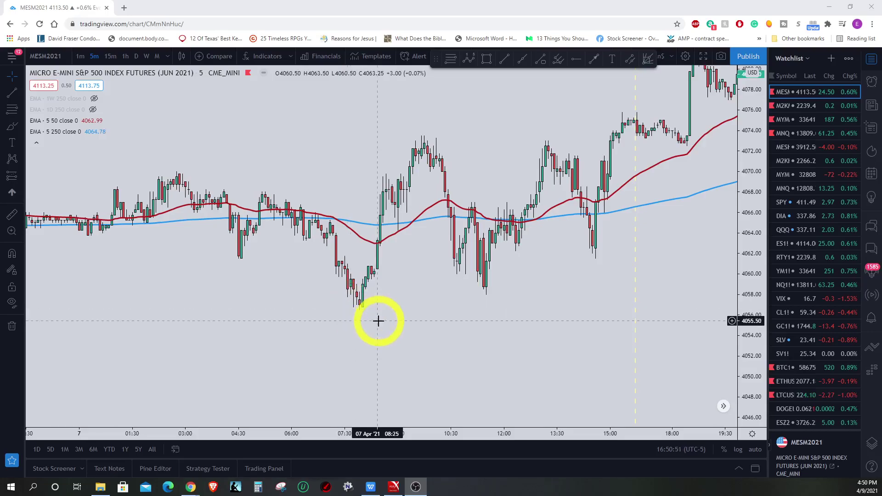
Step: Draw a Fibonacci retracement from the 7 April 07:55 low at 4056.50 up to the 09:45 high at 4073.50
scroll(378, 319, up, 3)
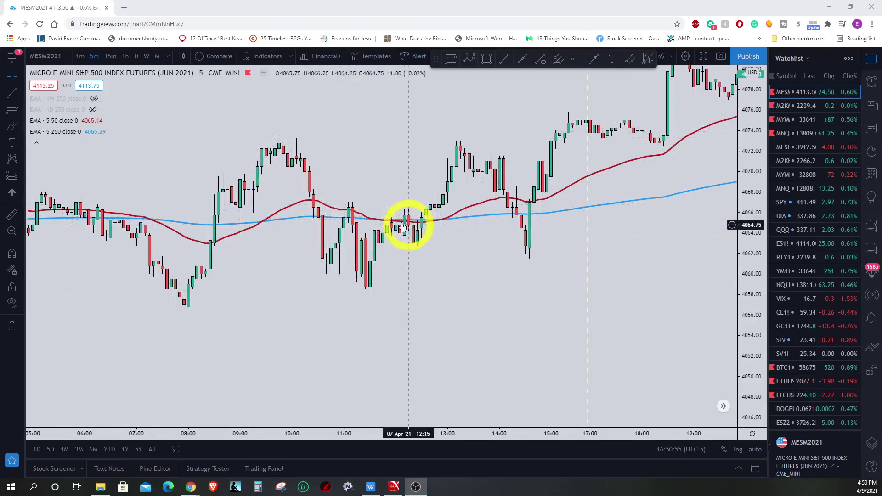
scroll(459, 308, down, 1)
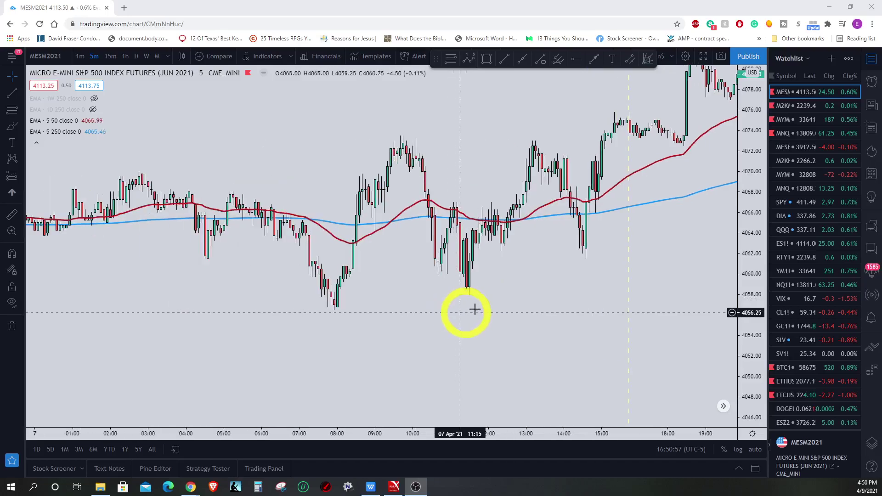
scroll(488, 322, up, 1)
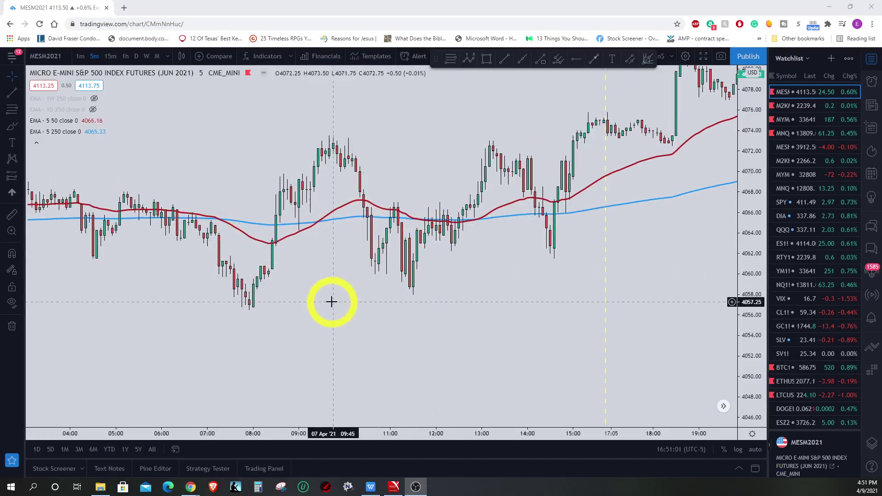
drag(331, 281, 392, 305)
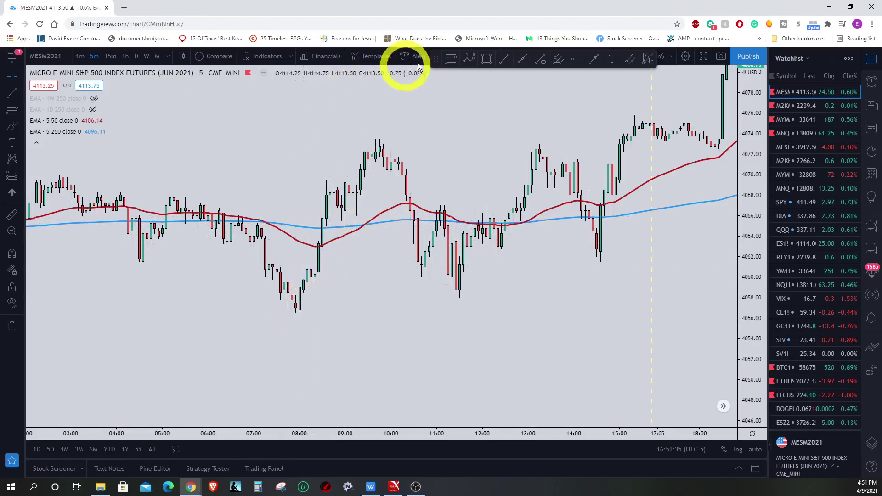
click(450, 59)
click(296, 311)
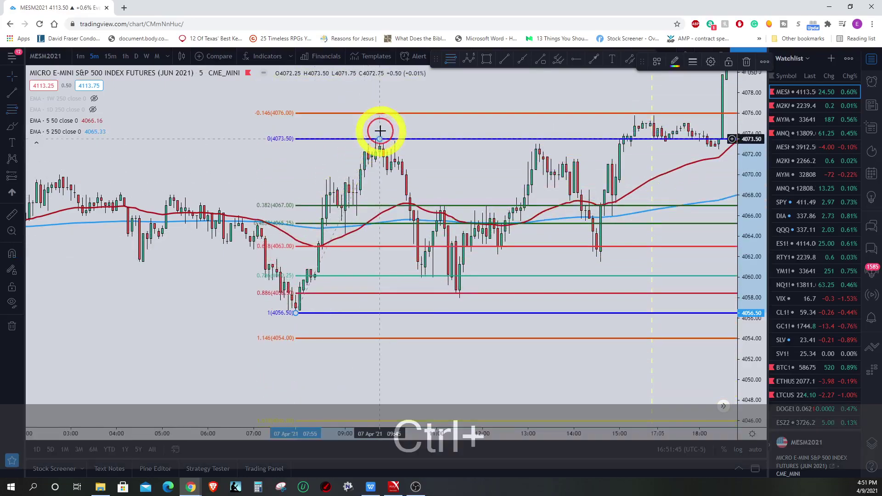
ctrl+click(378, 136)
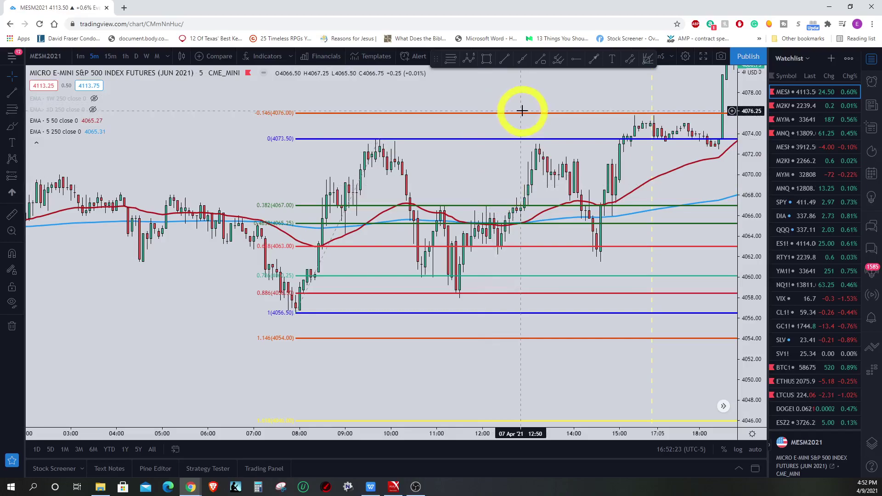
click(379, 140)
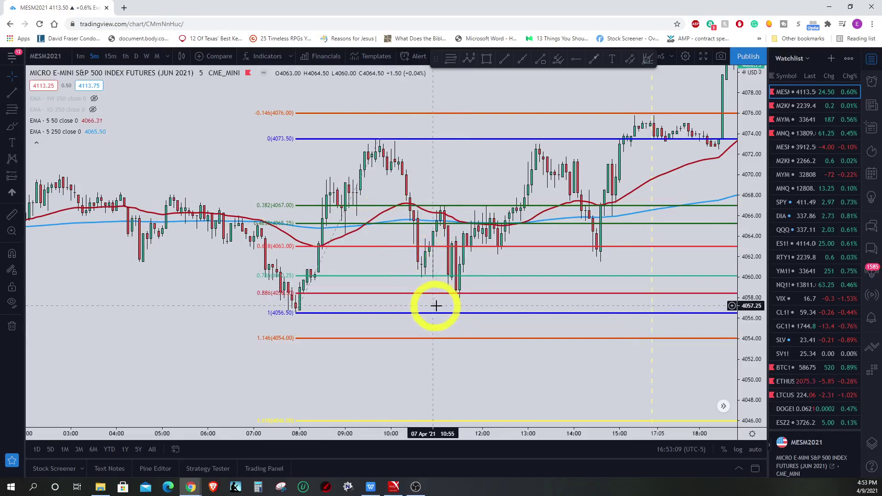
Step: Measure the price distances from the 0.618 and 0.786 levels down to 4056.25, just below the retracement's 1 level
drag(471, 169, 434, 173)
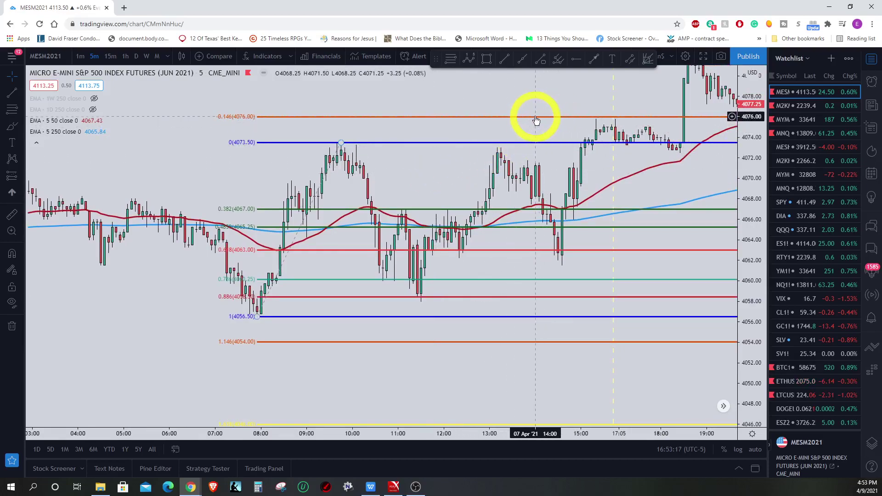
click(539, 64)
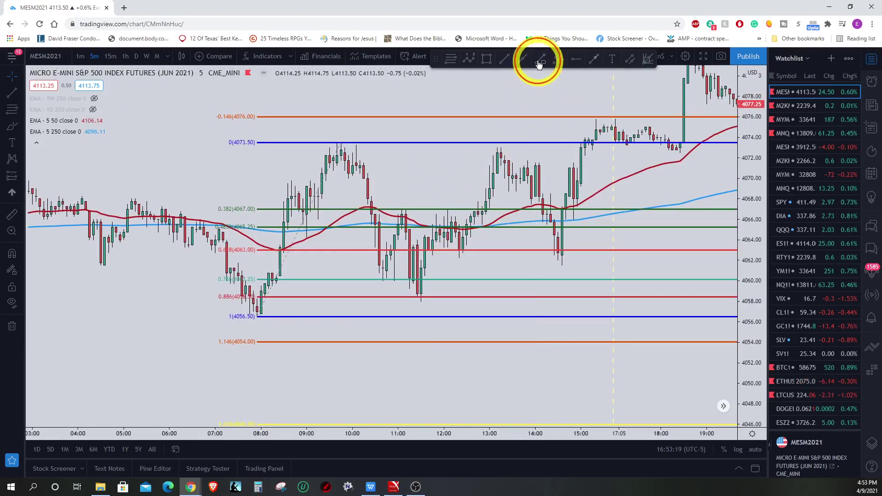
click(356, 250)
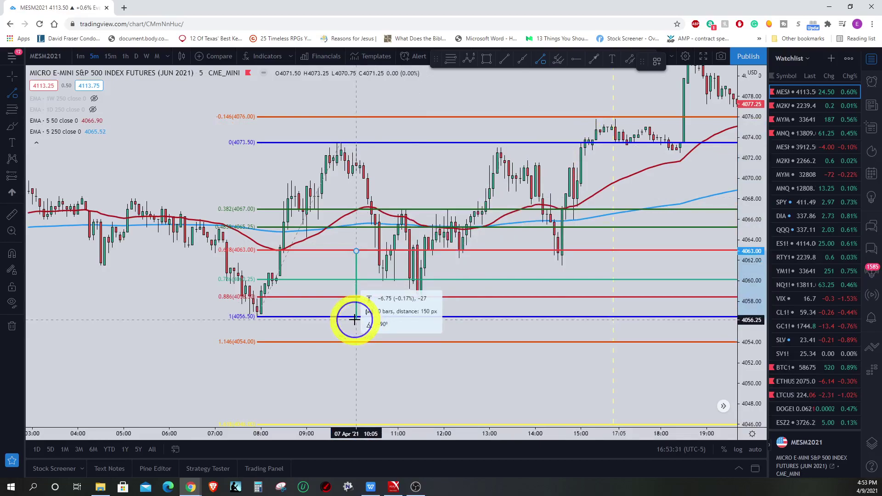
key(Escape)
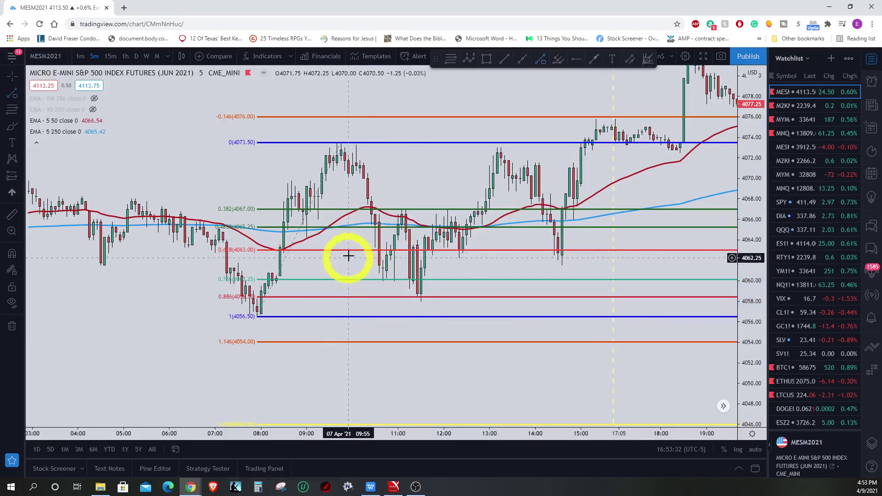
click(540, 59)
click(362, 279)
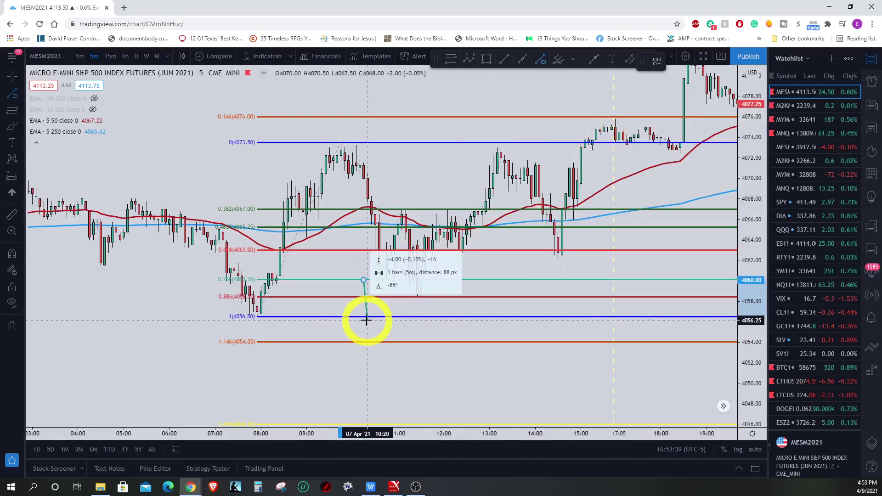
key(Escape)
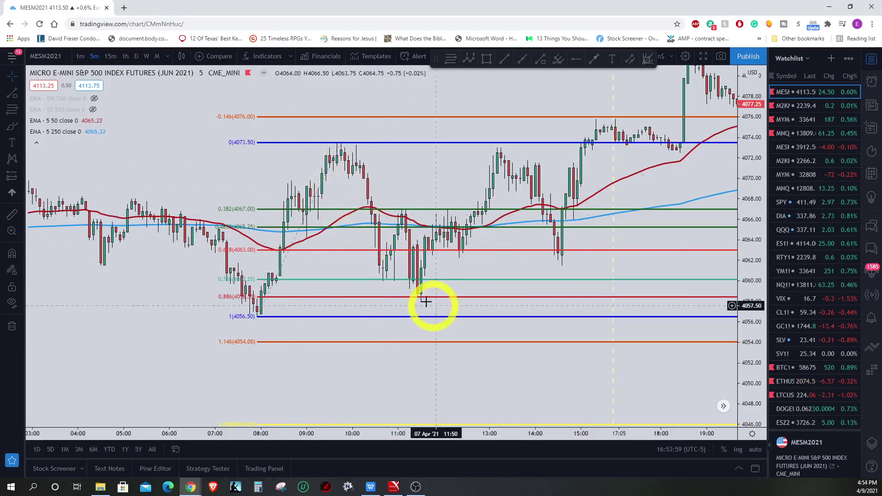
Step: Replace the retracement with one from the 7 April 09:45 high at 4073.50 down to the 11:30 low at 4058.00
click(344, 142)
key(Delete)
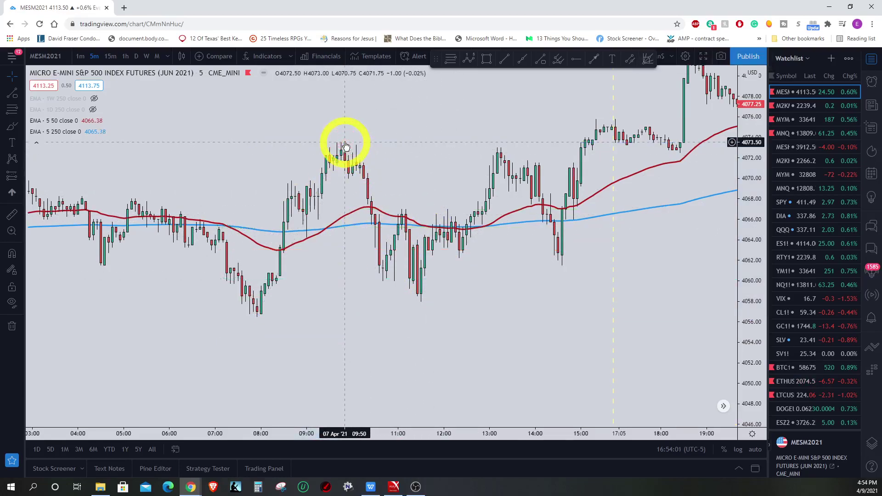
scroll(370, 182, up, 2)
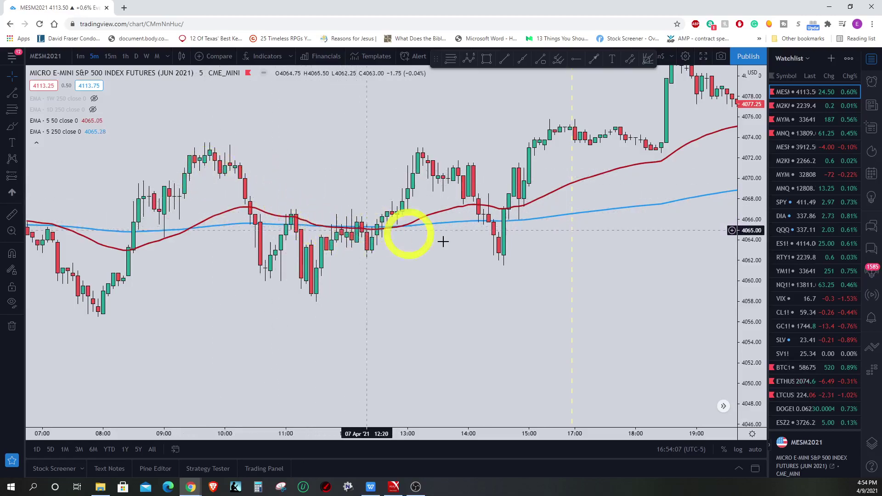
drag(760, 307, 744, 219)
drag(360, 224, 476, 299)
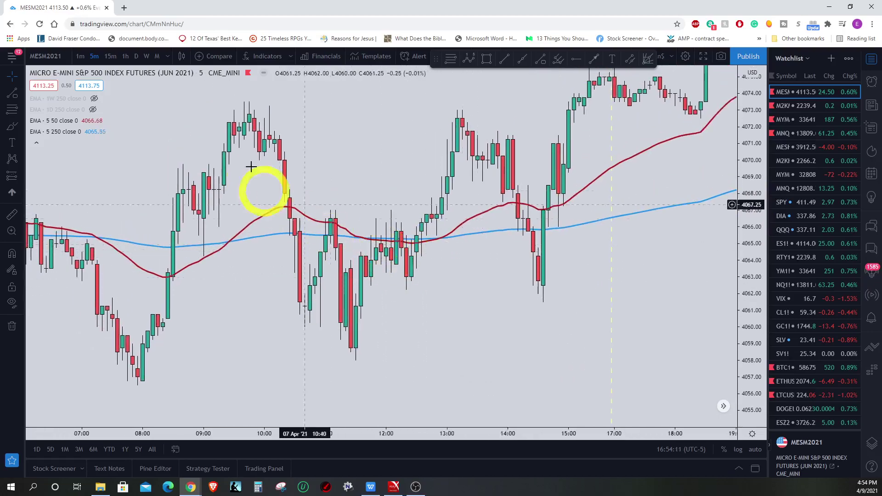
mouse_move(250, 96)
mouse_down()
mouse_move(249, 130)
mouse_move(319, 219)
mouse_move(381, 246)
mouse_move(378, 338)
mouse_move(356, 360)
mouse_up()
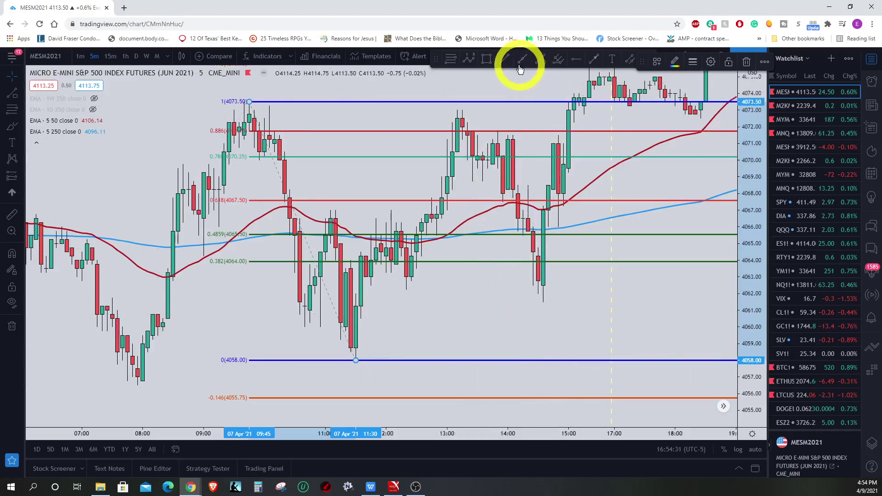
Step: Draw an arrow from the low at 4061.50 down to the -0.146 level, and clear the arrow and retracement from the chart
click(592, 60)
click(537, 302)
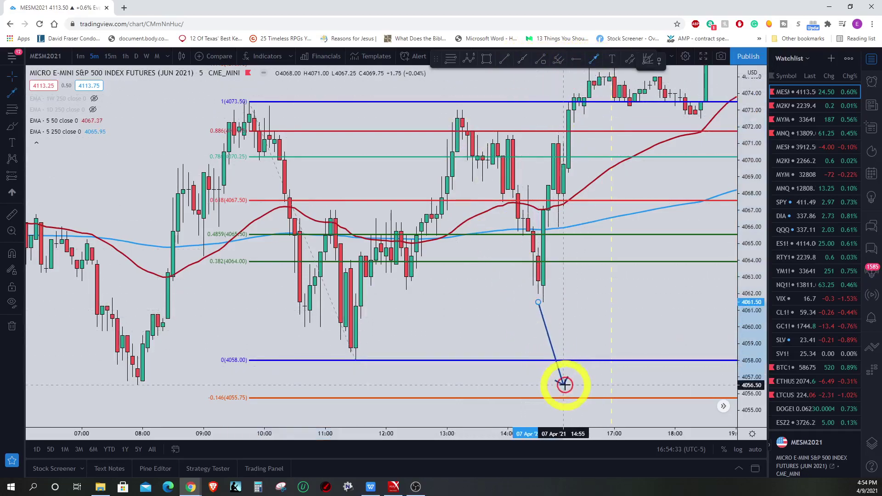
click(571, 394)
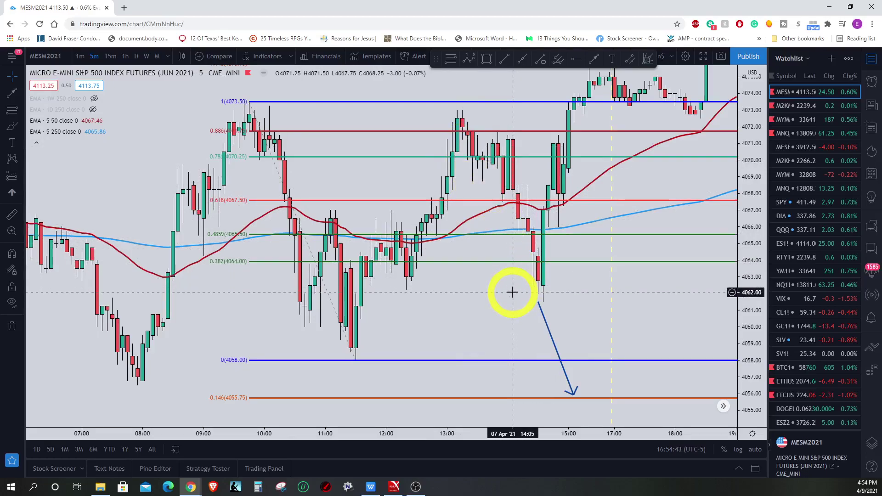
mouse_move(511, 329)
mouse_down()
mouse_move(505, 294)
mouse_move(524, 317)
mouse_up()
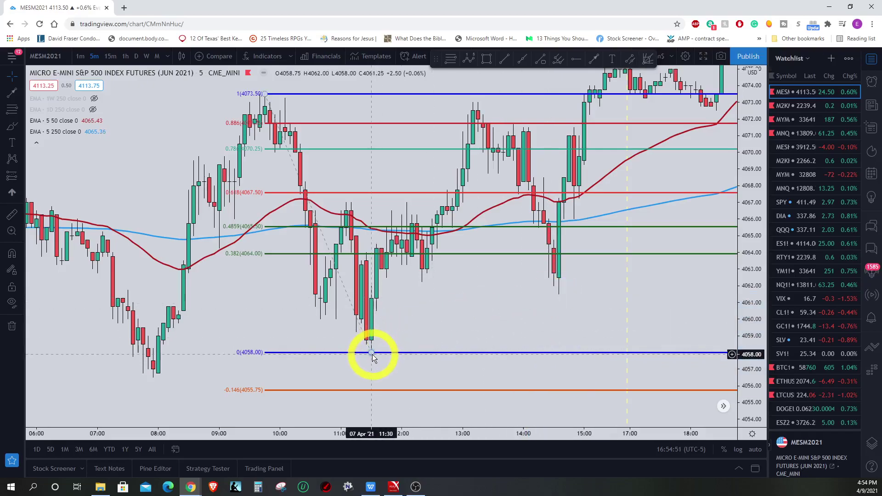
key(ctrl+alt+h)
Step: Look through the 5-minute price history back to 30 and 31 March for another retracement example
drag(491, 305, 354, 339)
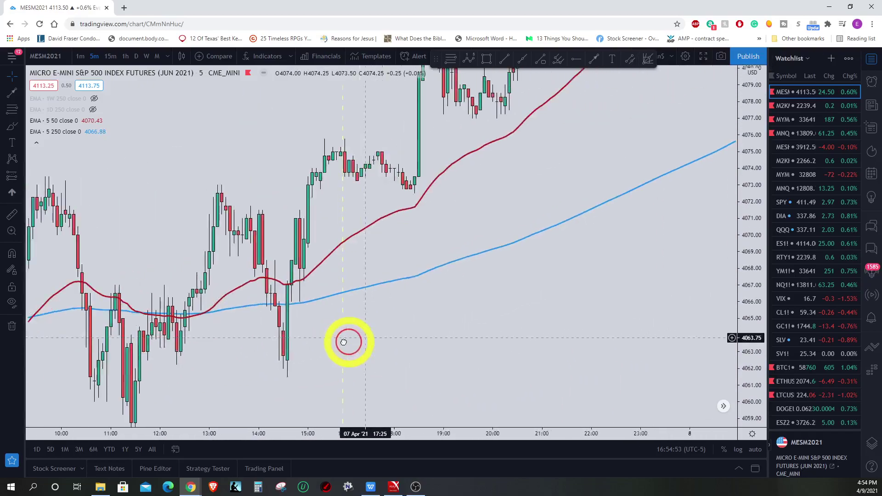
drag(748, 202, 452, 305)
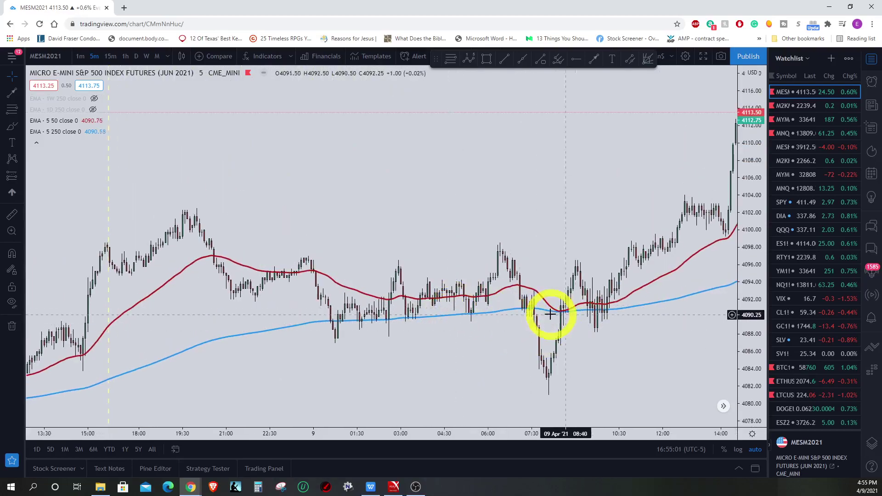
drag(589, 349, 814, 191)
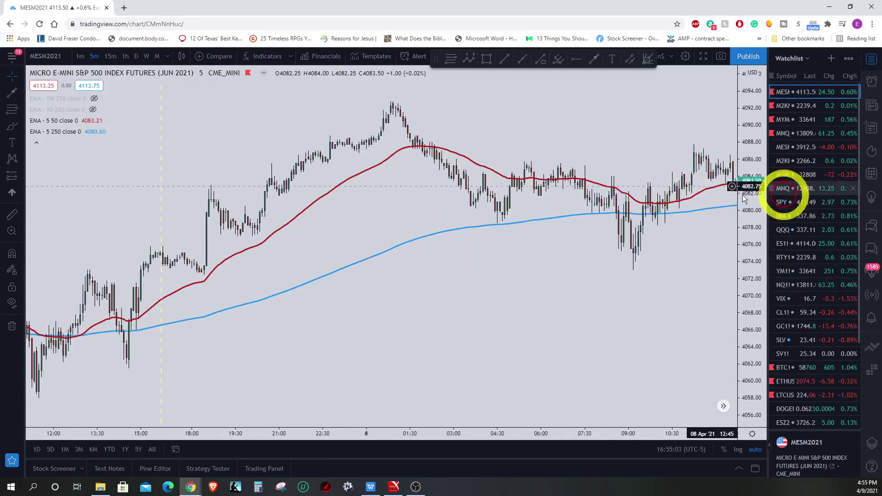
drag(189, 158, 757, 165)
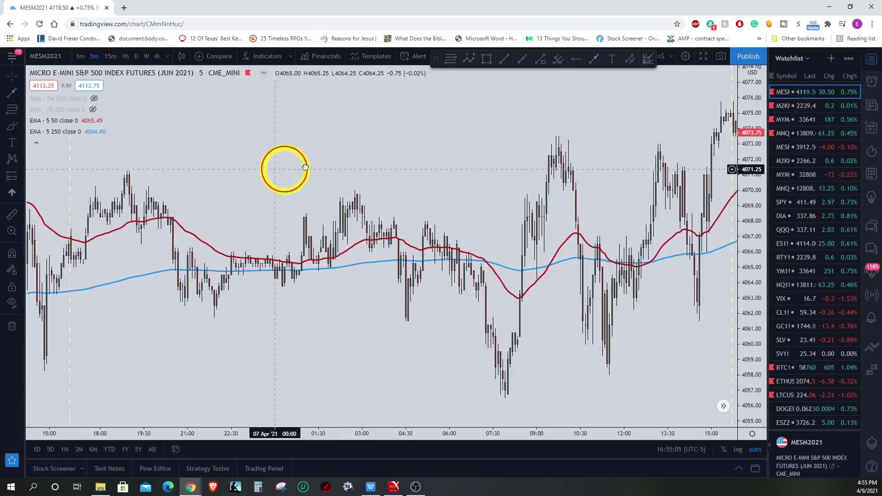
drag(282, 167, 519, 168)
drag(394, 154, 443, 271)
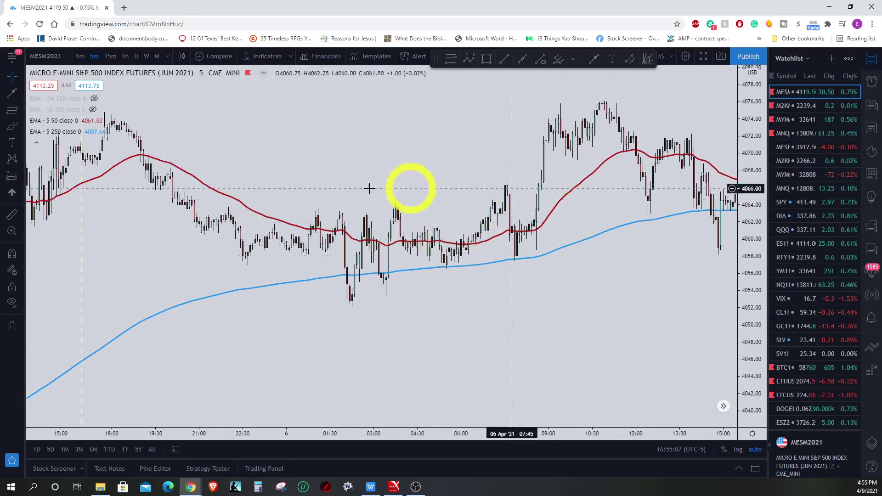
drag(167, 258, 481, 255)
drag(315, 256, 515, 228)
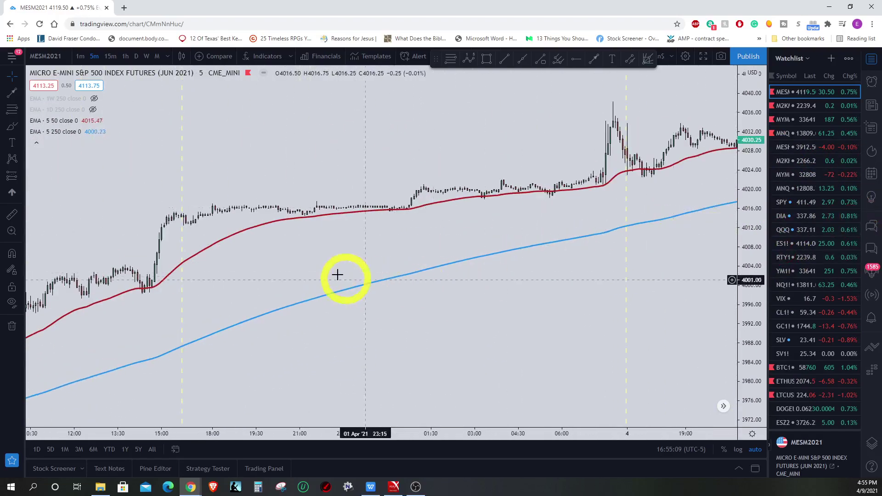
drag(345, 276, 595, 208)
drag(427, 206, 643, 158)
drag(257, 184, 504, 161)
drag(427, 157, 638, 122)
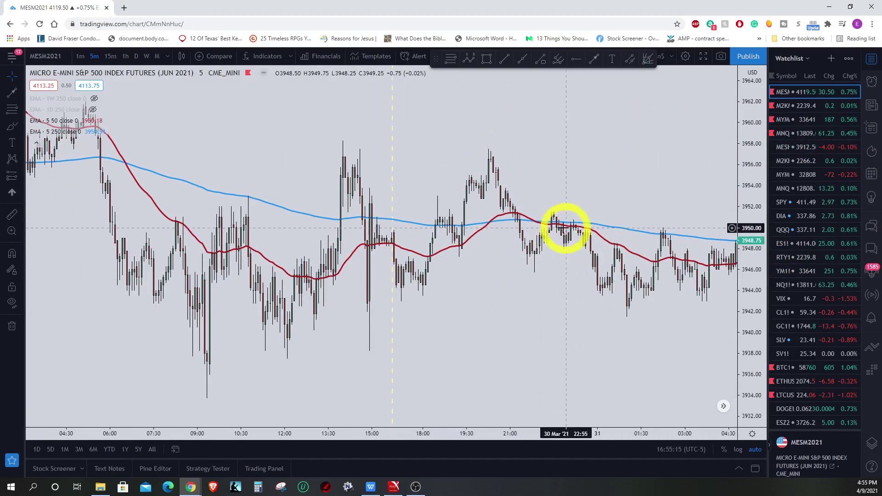
drag(750, 291, 753, 220)
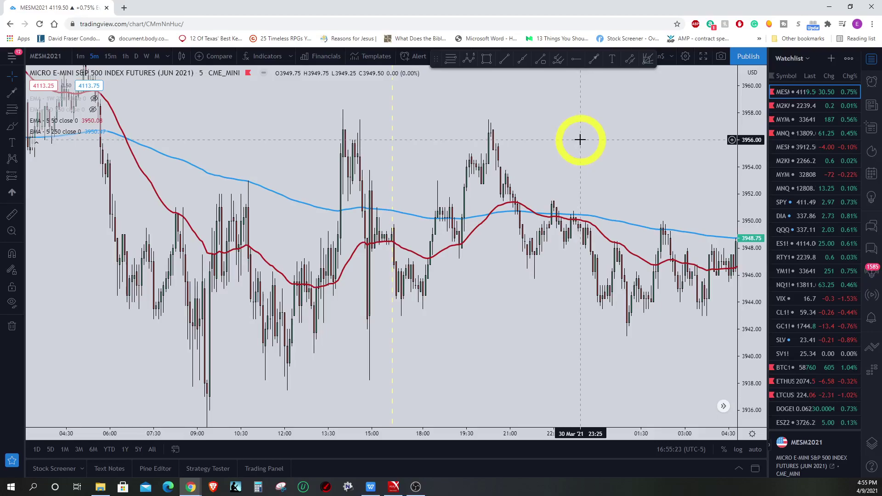
Step: Draw a Fibonacci retracement from the 30 March 20:15 high at 3957.50 down to 3945.75 at 21:50
scroll(581, 141, up, 2)
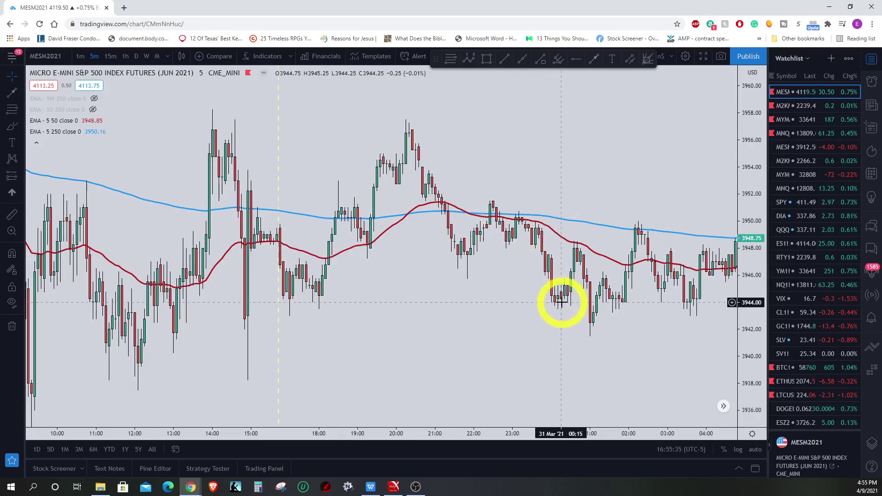
drag(561, 302, 459, 71)
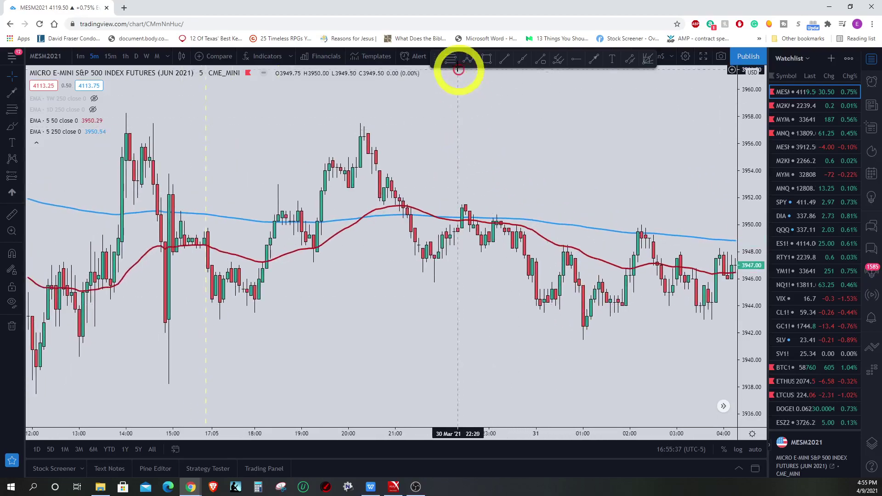
click(454, 67)
mouse_move(358, 117)
mouse_down()
mouse_move(412, 221)
mouse_move(453, 222)
mouse_move(448, 262)
mouse_move(434, 281)
mouse_up()
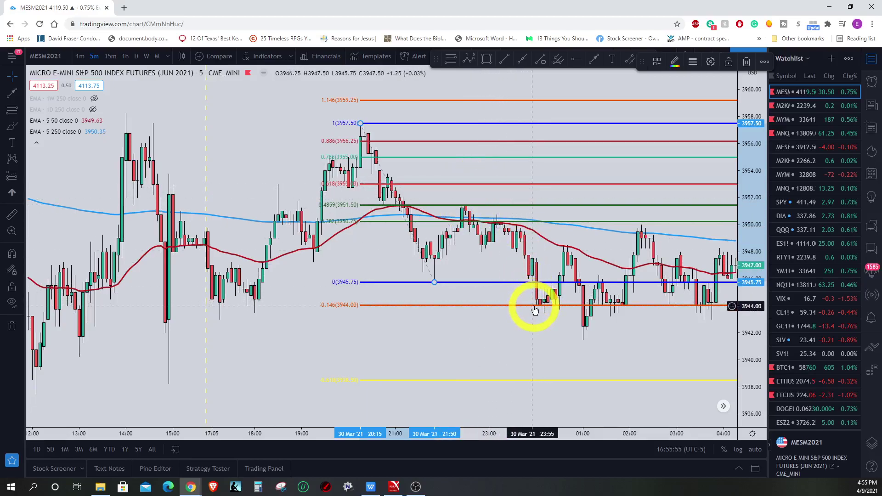
Step: Replace the retracement with one from the 30 March 12:05 low at 3937.50 up to the 14:00 high at 3958.25
key(Delete)
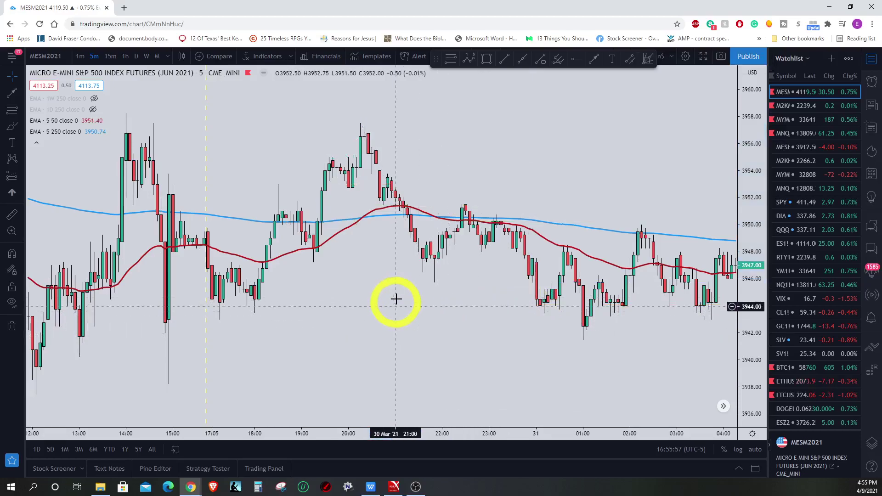
scroll(401, 299, down, 1)
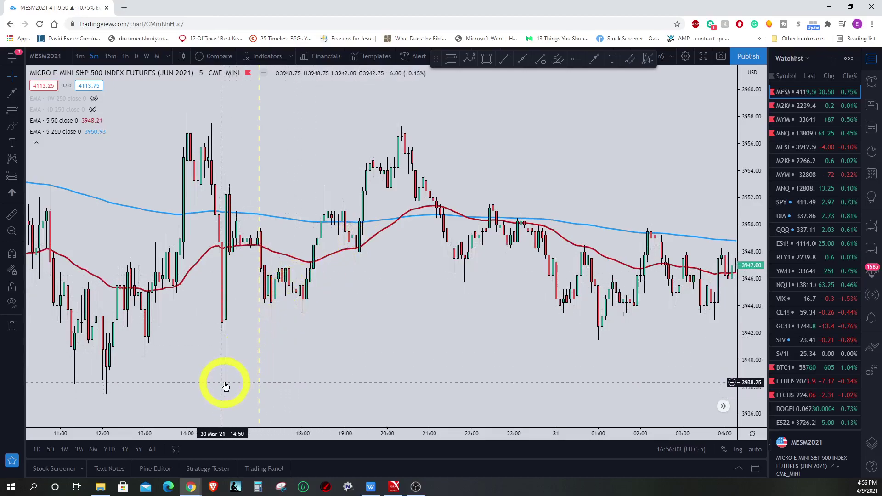
click(176, 325)
mouse_move(106, 394)
mouse_down()
mouse_move(157, 157)
mouse_move(187, 110)
mouse_up()
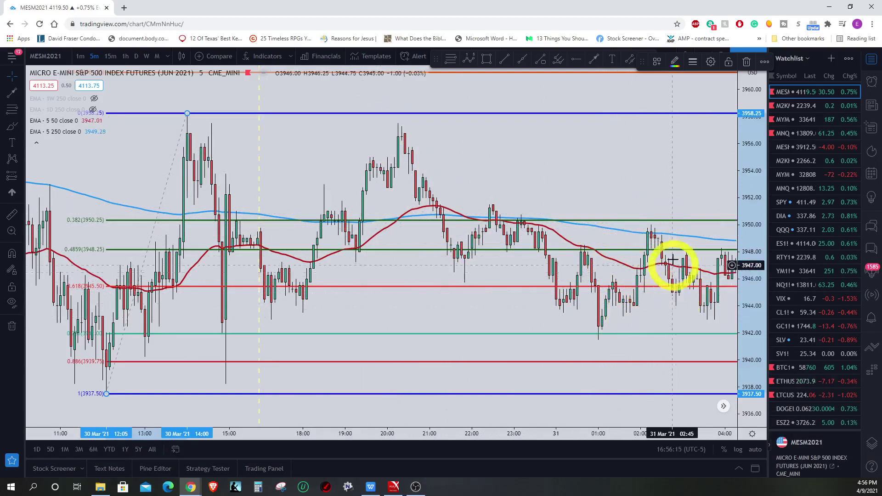
scroll(638, 204, down, 3)
drag(646, 187, 502, 186)
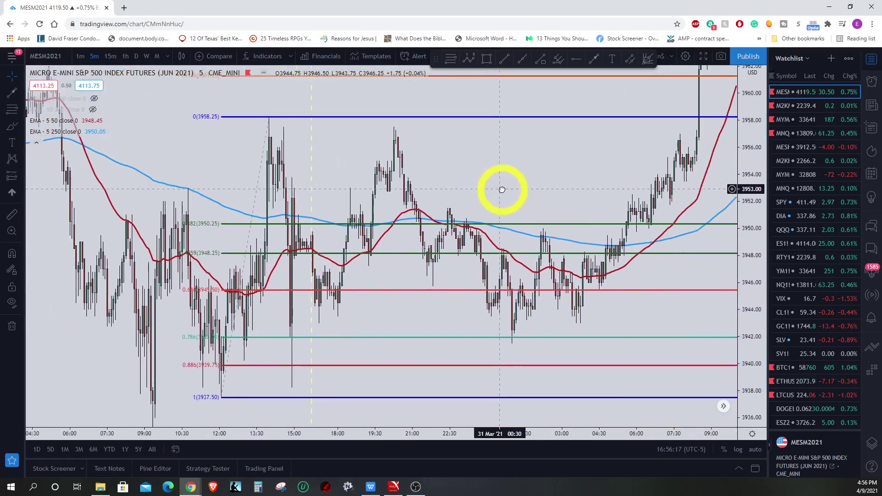
Step: Move the retracement's lower anchor to the 30 March morning low at 3933.75
drag(754, 173, 752, 197)
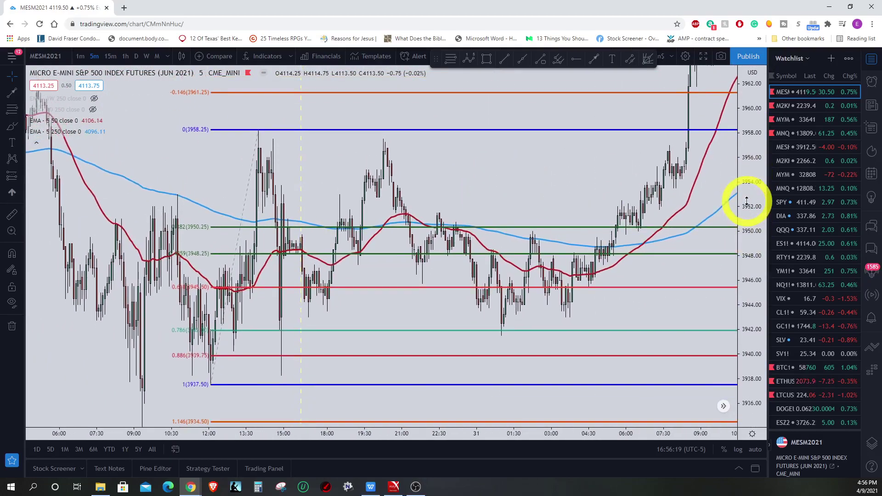
drag(339, 365, 376, 262)
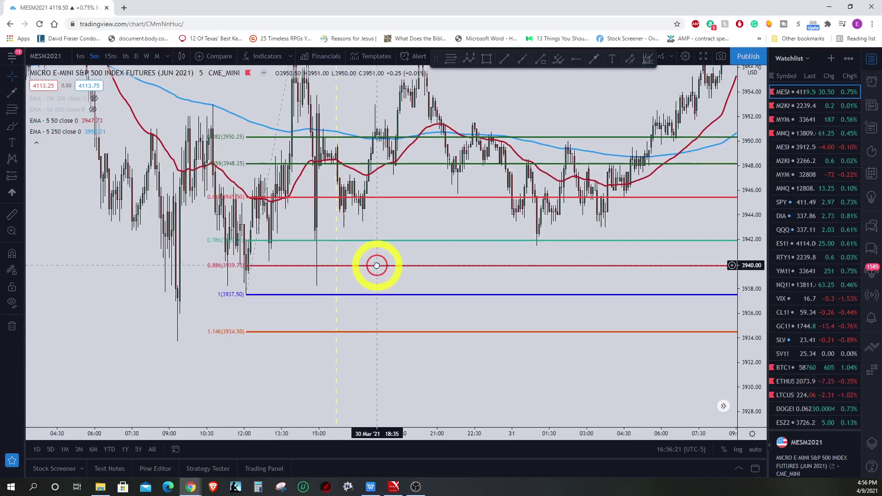
drag(248, 295, 178, 340)
drag(405, 250, 391, 333)
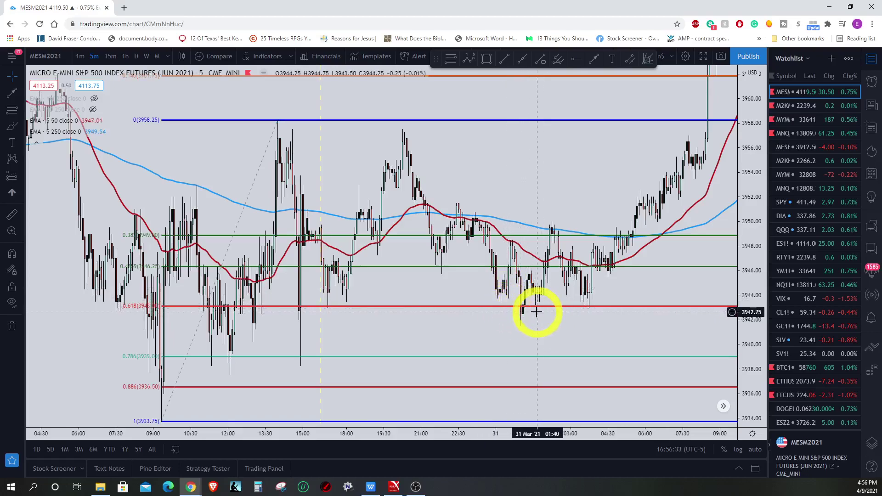
drag(600, 152, 409, 256)
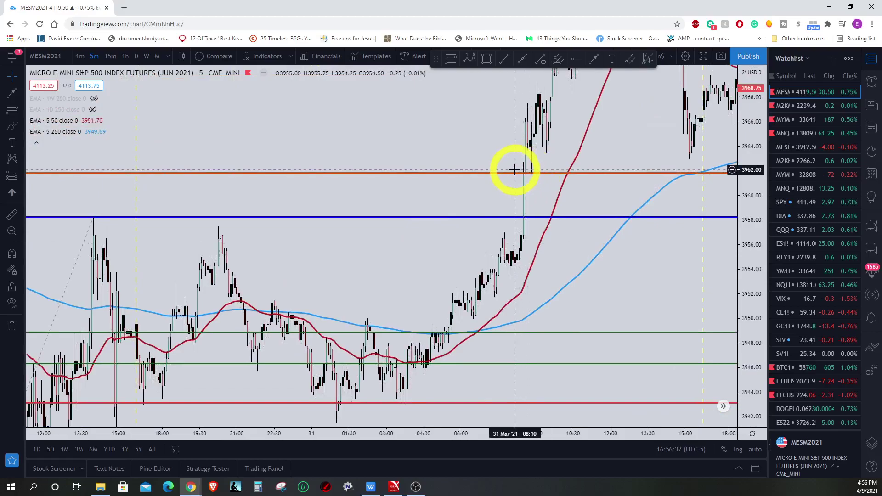
Step: Replace the retracement with one from the 31 March 01:00 low at 3941.50 up to 3959.50 at 07:45
mouse_move(408, 250)
mouse_down()
mouse_move(466, 193)
mouse_move(458, 148)
mouse_up()
click(156, 160)
key(ctrl+alt+h)
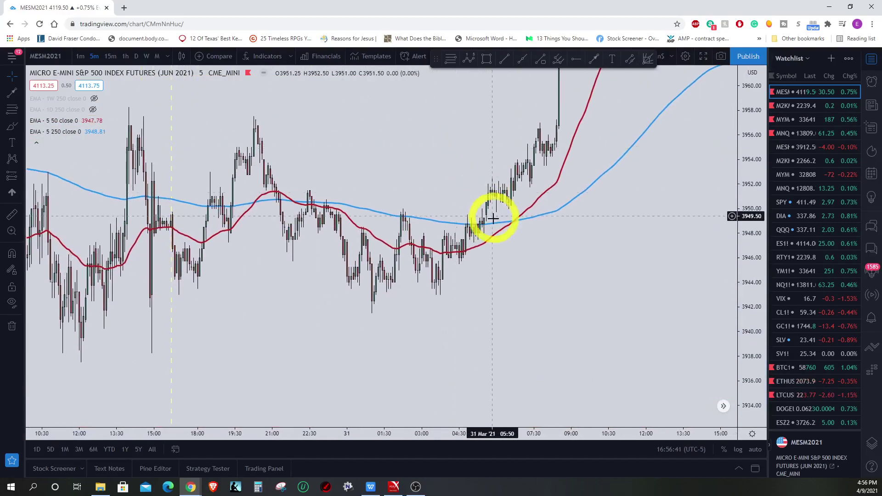
click(450, 60)
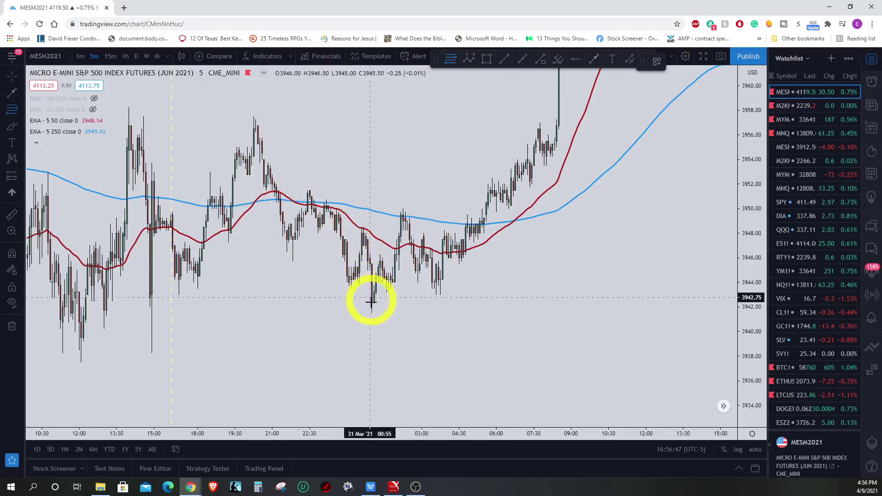
mouse_move(371, 317)
mouse_down()
mouse_move(510, 220)
mouse_move(522, 142)
mouse_move(541, 122)
mouse_move(540, 93)
mouse_up()
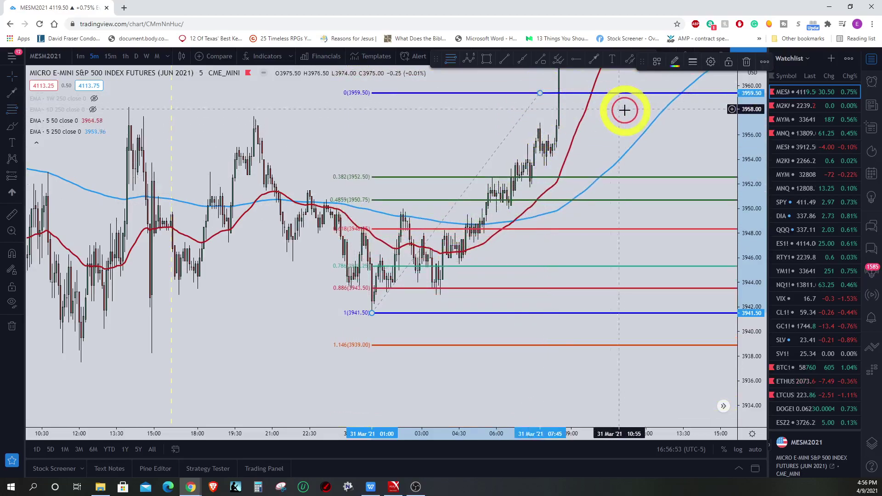
Step: Raise the retracement's upper anchor in stages to 3971.50 and to the 31 March midday high at 3983.75
drag(624, 109, 468, 254)
mouse_move(390, 244)
mouse_down()
mouse_move(395, 103)
mouse_move(420, 123)
mouse_move(411, 93)
mouse_up()
drag(503, 133, 482, 246)
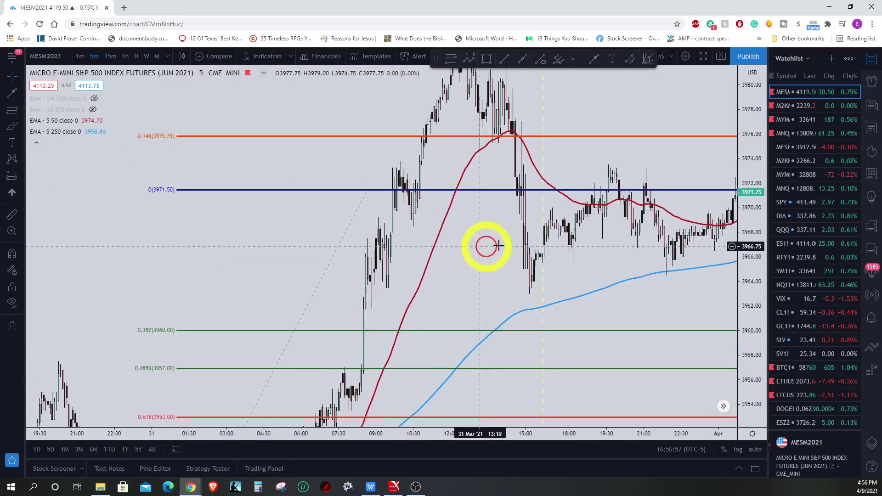
drag(744, 138, 732, 290)
drag(368, 219, 452, 122)
key(ctrl)
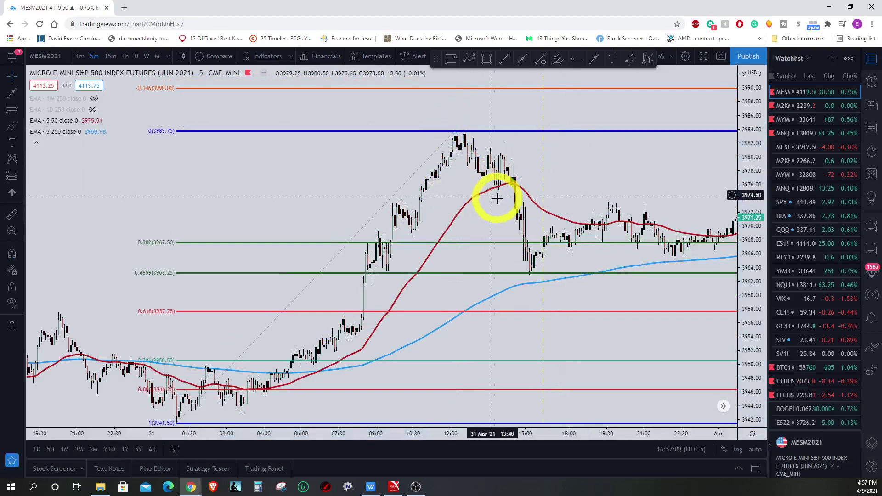
Step: Examine the price action around the retracement's 0.382, 0.4859 and -0.146 levels and the extension levels above them
drag(304, 382, 384, 235)
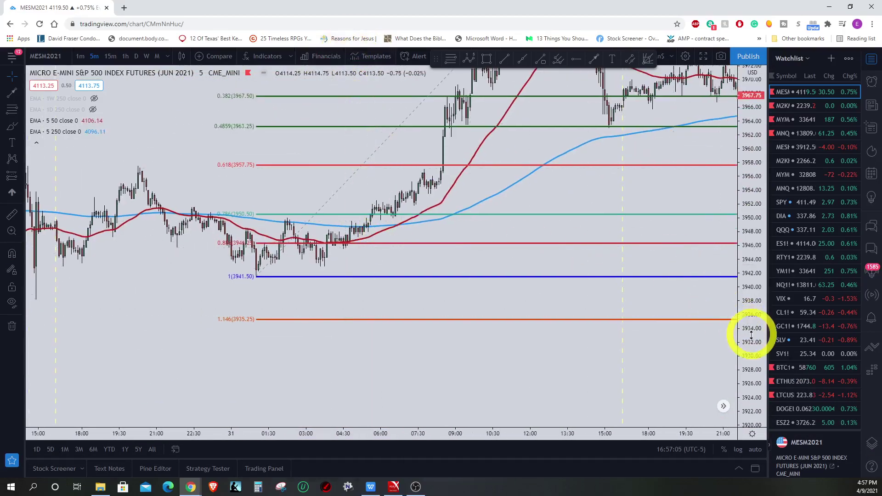
drag(751, 335, 724, 125)
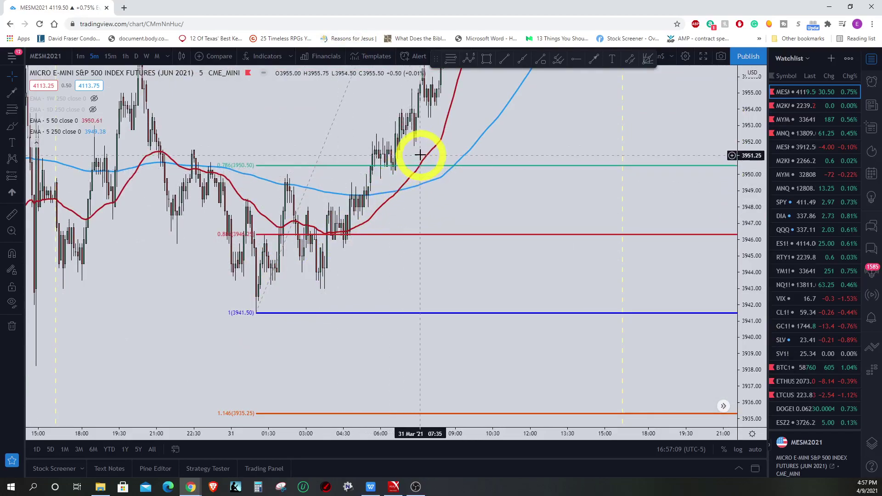
drag(532, 128, 431, 352)
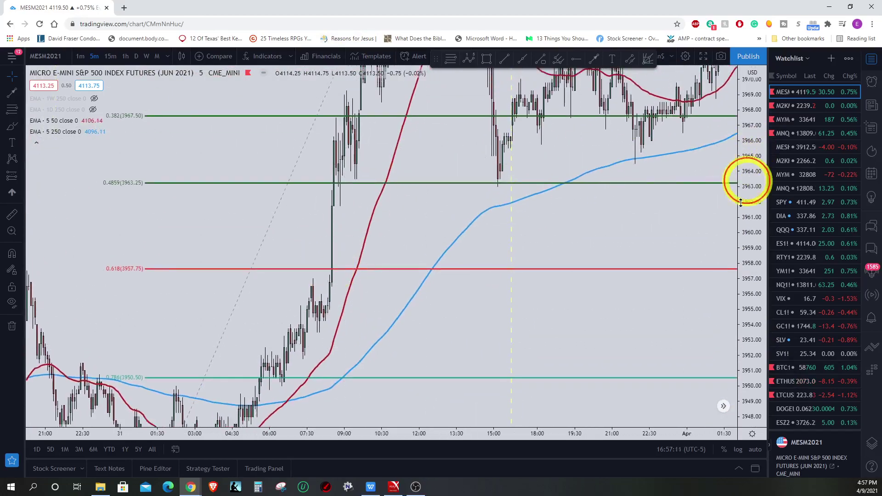
drag(750, 161, 720, 300)
drag(526, 168, 520, 186)
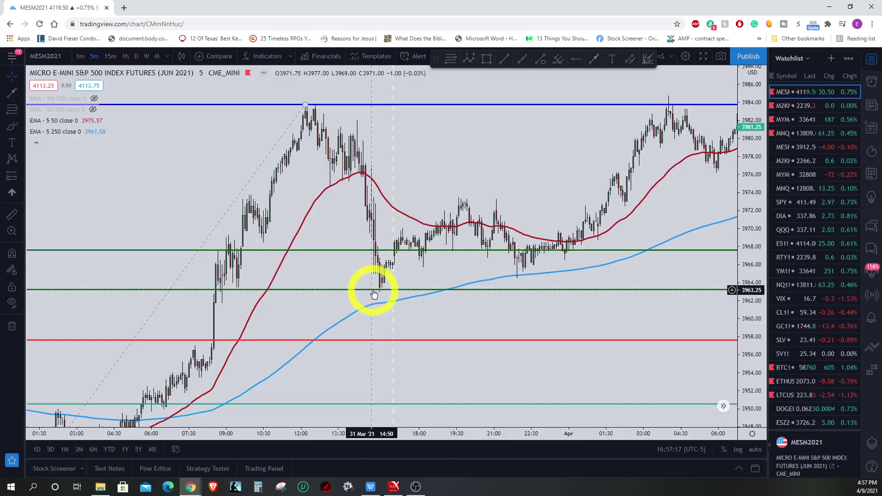
scroll(374, 293, down, 2)
scroll(478, 293, up, 1)
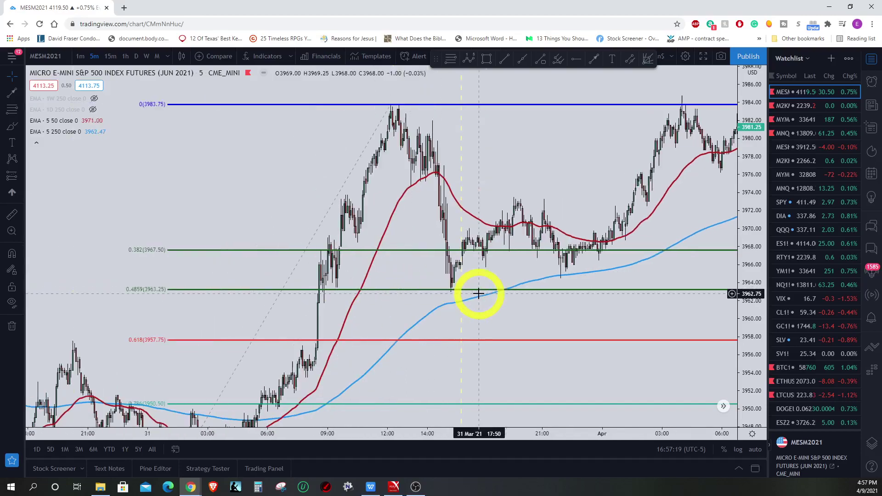
drag(612, 153, 450, 212)
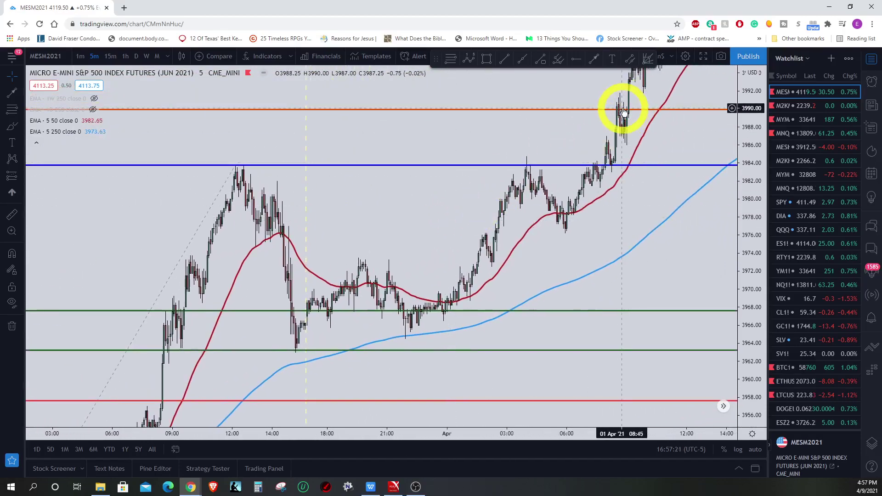
scroll(592, 123, down, 2)
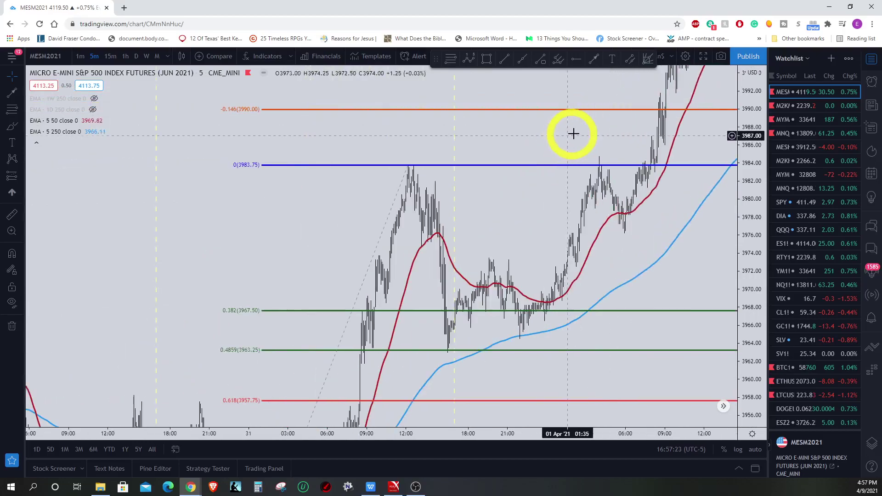
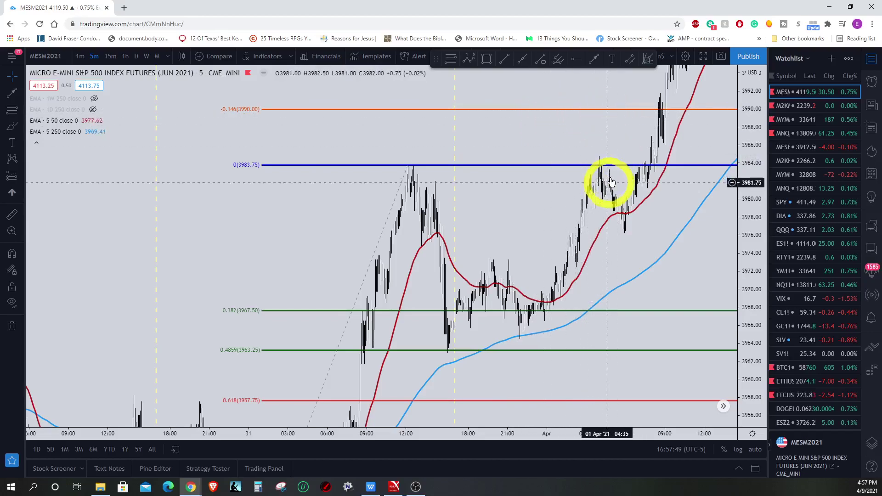
scroll(623, 203, down, 3)
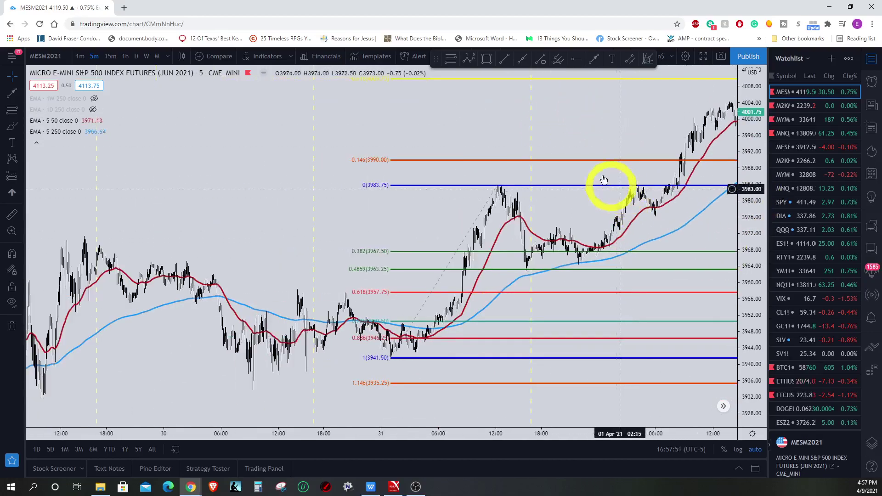
drag(608, 119, 450, 136)
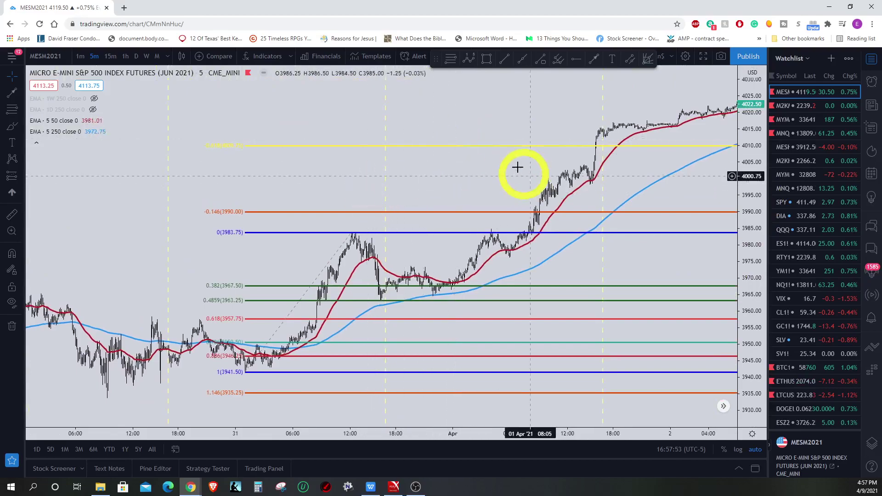
drag(531, 114, 346, 156)
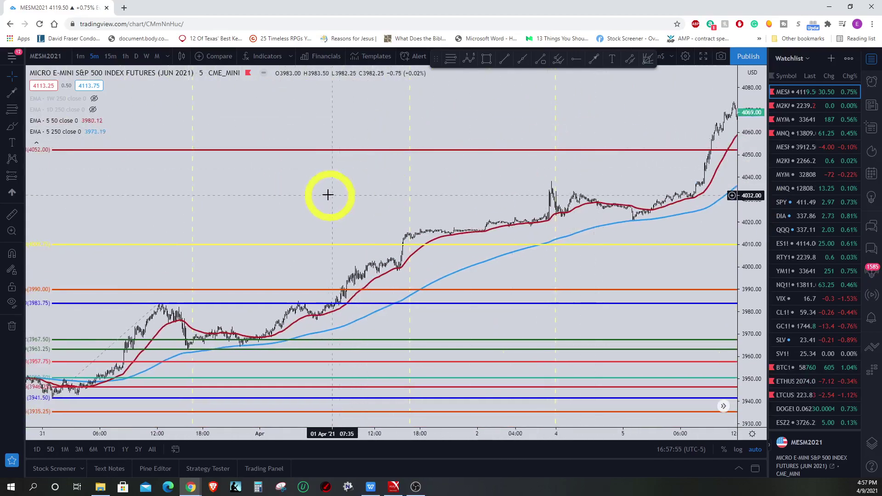
Step: Delete the 31 March retracement between 3941.50 and 3983.75
drag(326, 195, 650, 133)
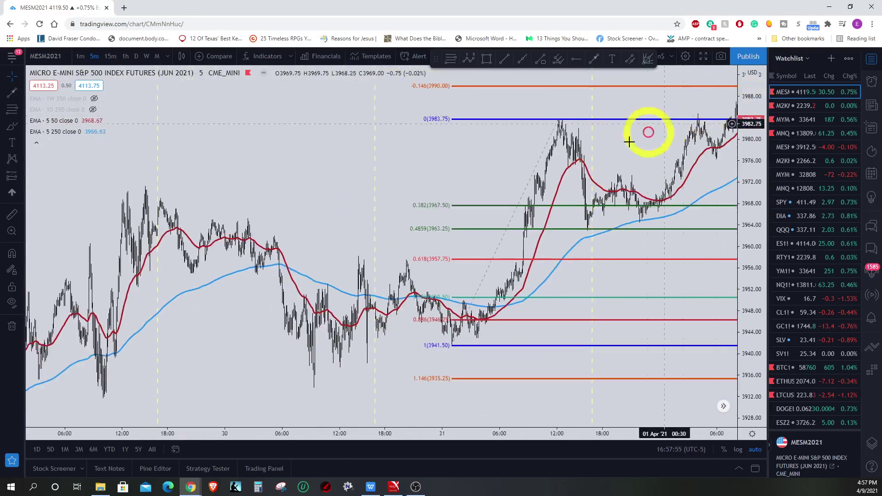
click(558, 119)
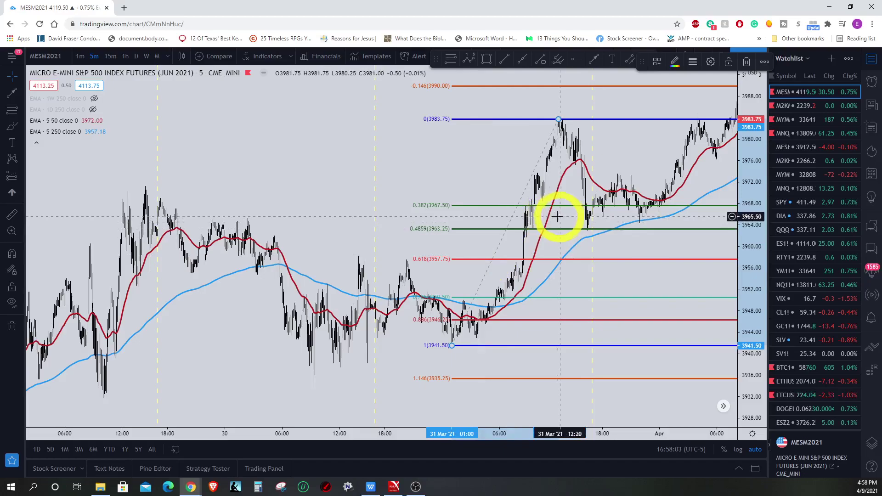
key(Delete)
Step: Look through the 5-minute price history back to 24 March for another retracement example
scroll(355, 254, left, 5)
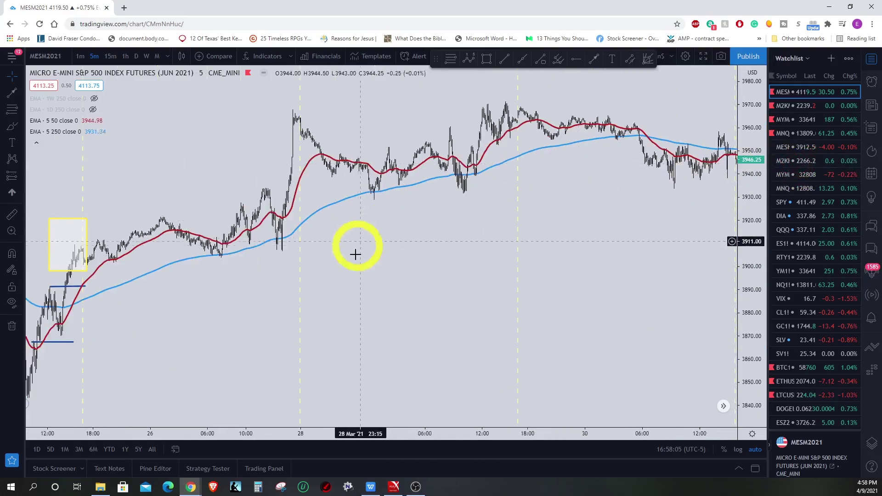
scroll(355, 254, left, 5)
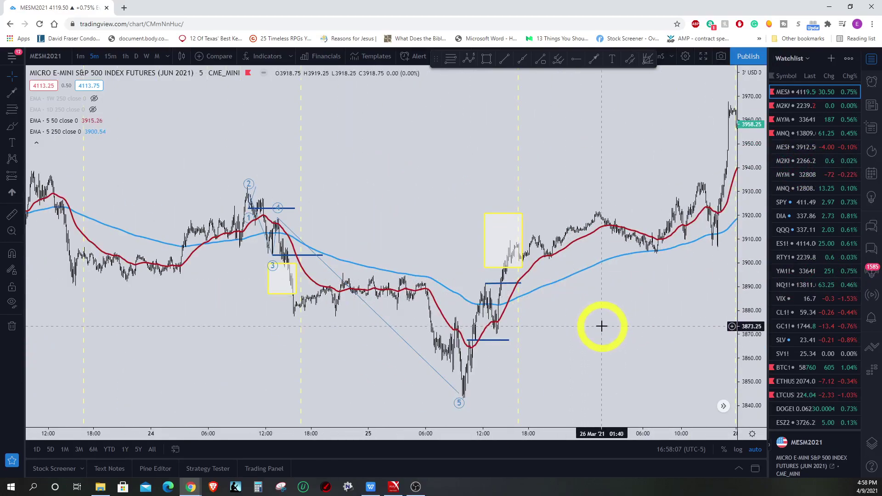
scroll(606, 331, up, 2)
drag(603, 337, 689, 285)
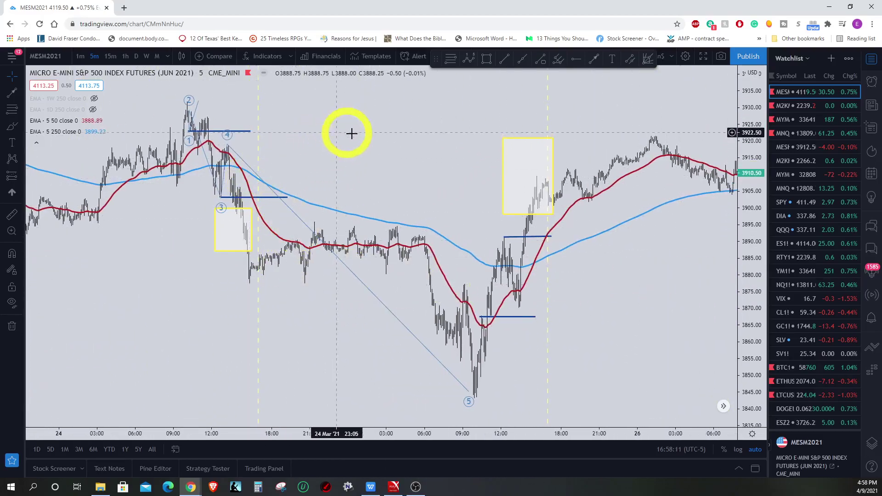
drag(351, 132, 388, 183)
scroll(358, 158, up, 3)
drag(329, 132, 620, 190)
scroll(492, 167, up, 3)
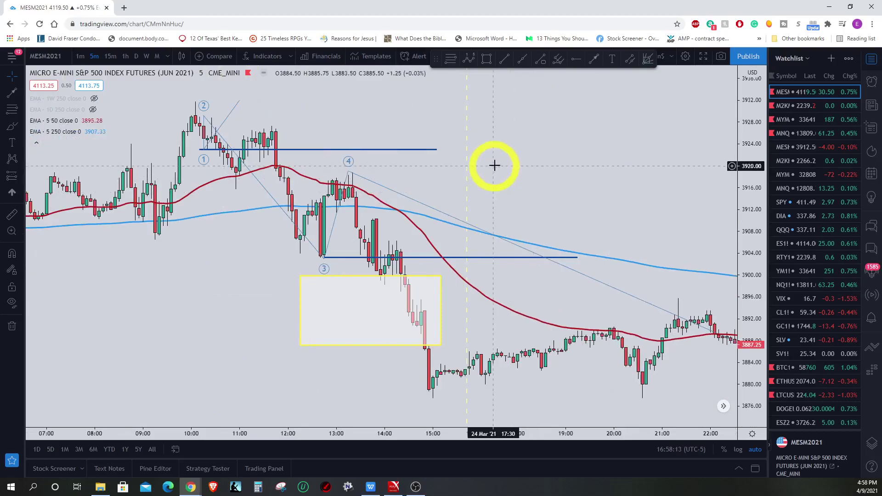
Step: Delete the old 24 March drawings: the two horizontal lines, the numbered wave pattern and the yellow rectangle
scroll(455, 147, left, 3)
key(Delete)
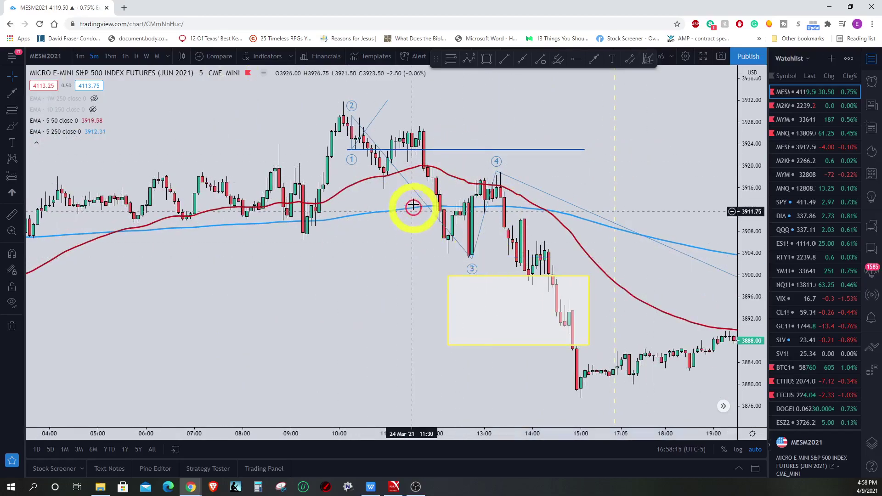
click(458, 149)
key(Delete)
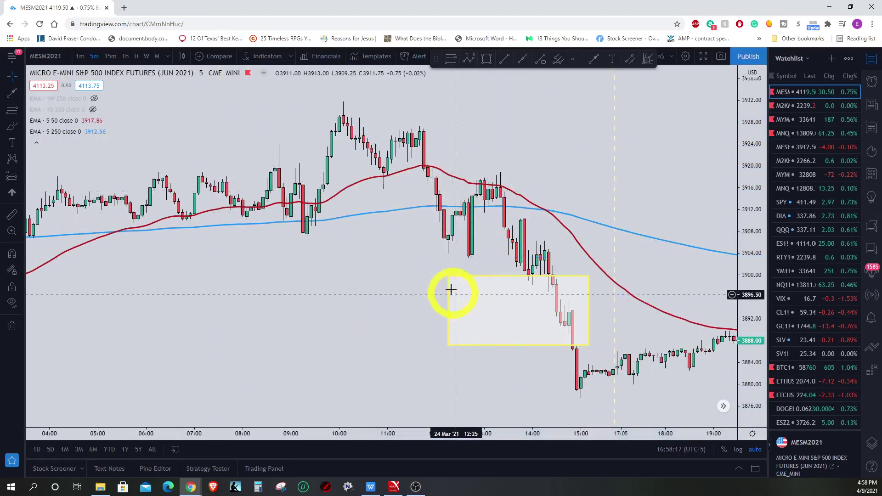
click(449, 276)
key(Delete)
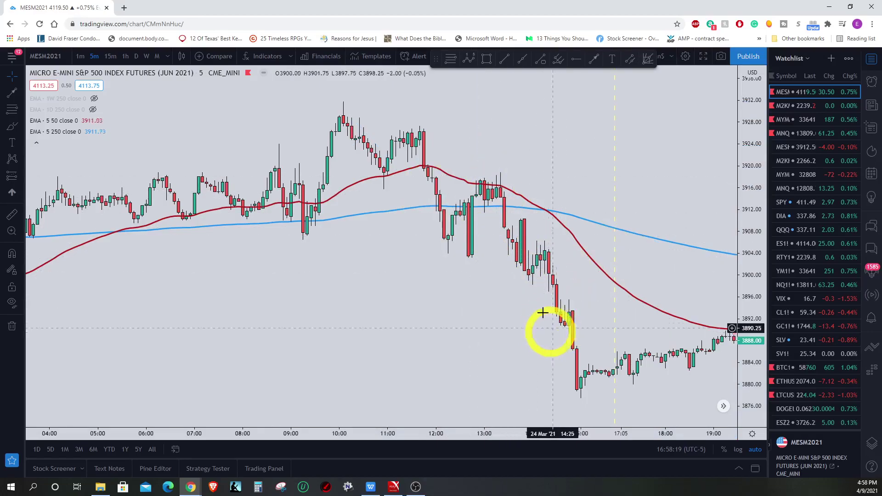
scroll(528, 244, down, 4)
drag(690, 161, 399, 115)
click(451, 57)
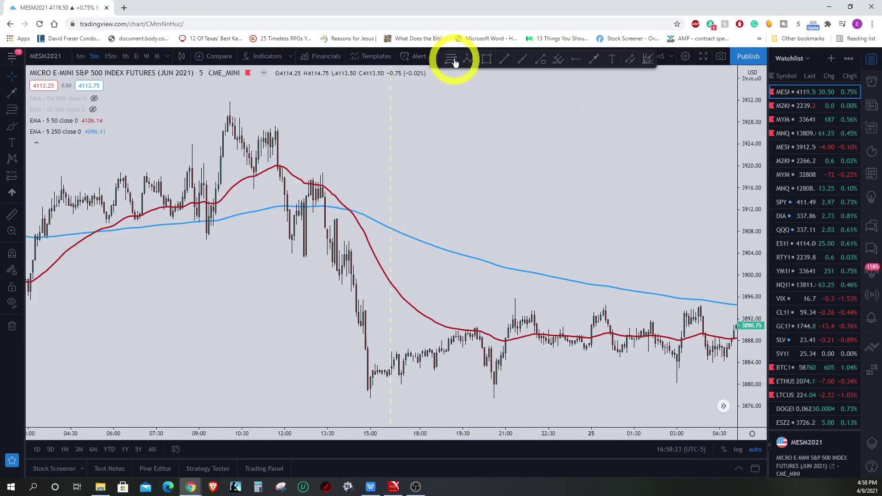
drag(230, 100, 308, 363)
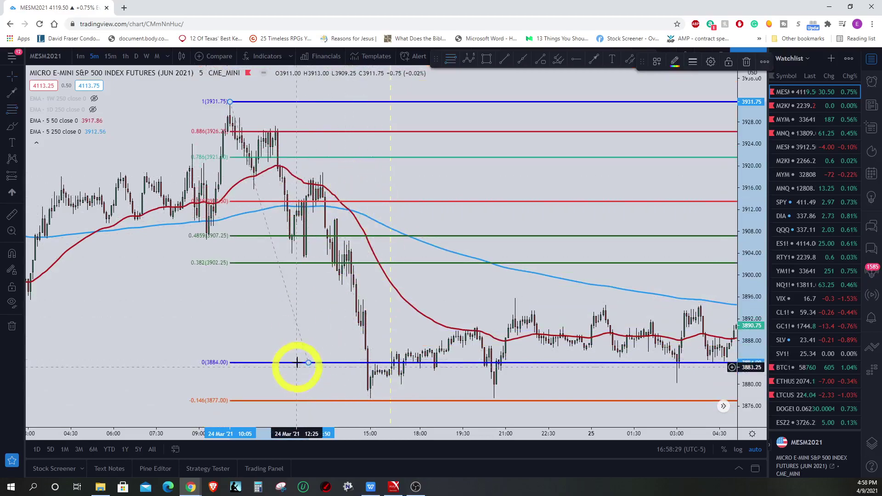
key(Delete)
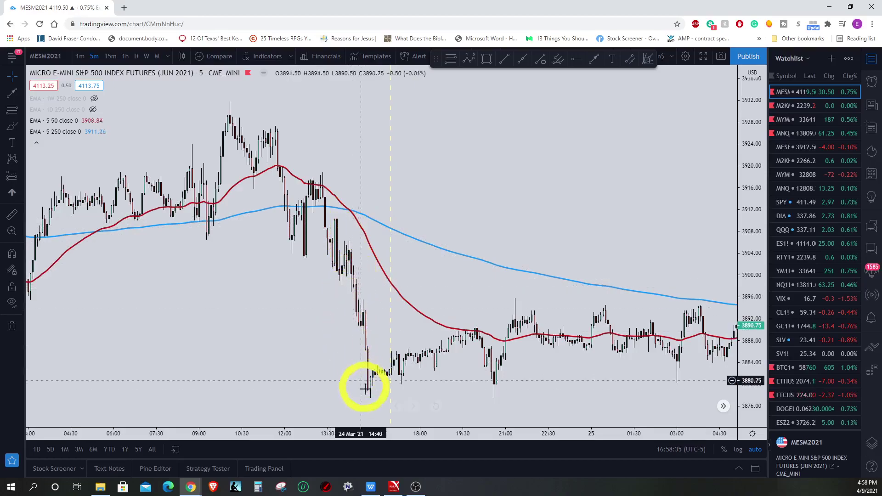
Step: Draw a Fibonacci retracement from the 24 March 10:05 high at 3931.75 down to the 14:55 low at 3877.50
ctrl+click(231, 96)
click(363, 399)
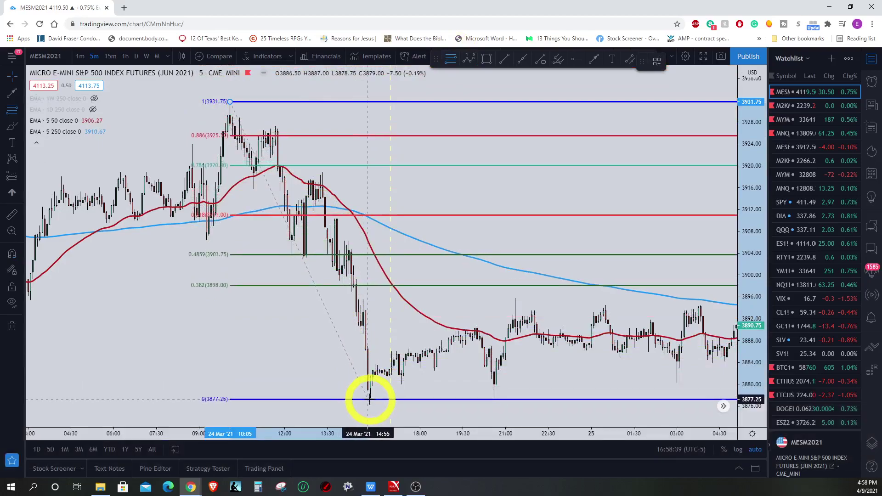
scroll(555, 248, down, 3)
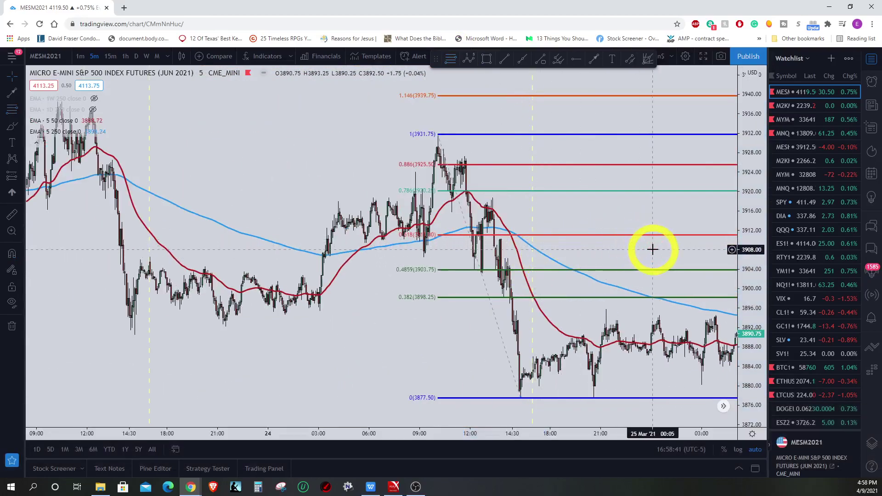
drag(650, 250, 356, 196)
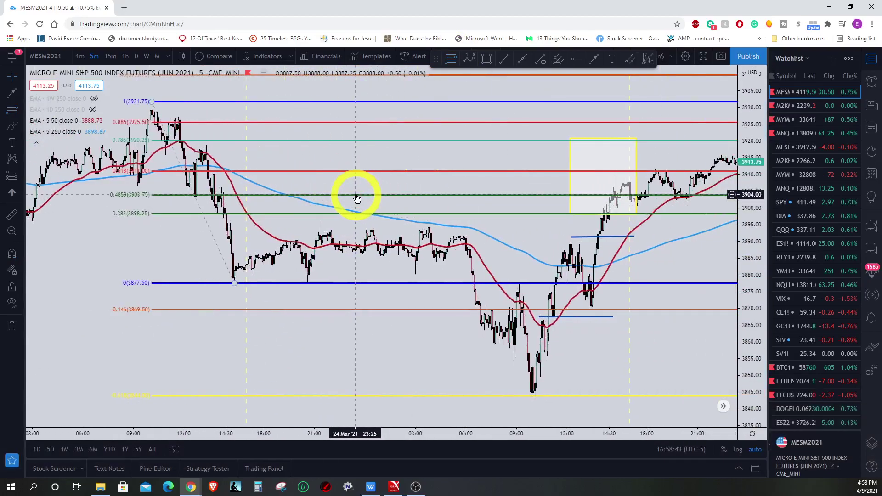
Step: Turn on the 0.236 level and turn off the 0.618, 0.786 and 0.886 levels of the 24 March Fibonacci retracement
scroll(423, 262, up, 2)
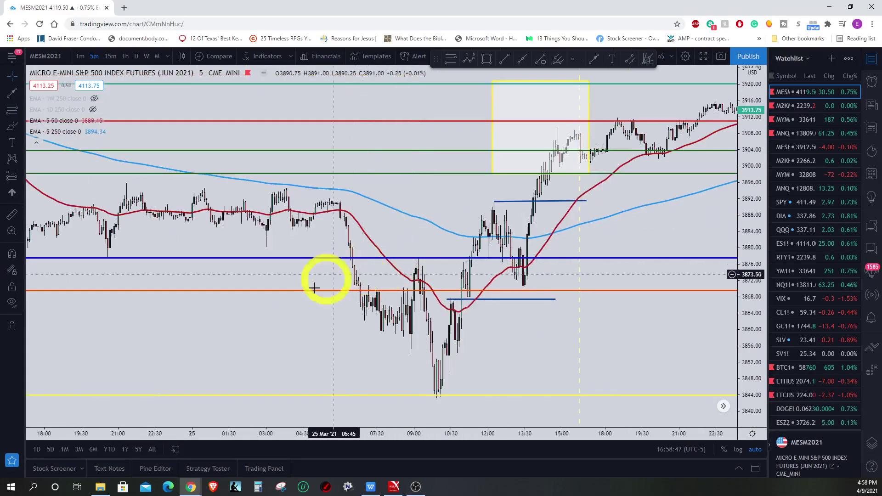
drag(272, 344, 574, 349)
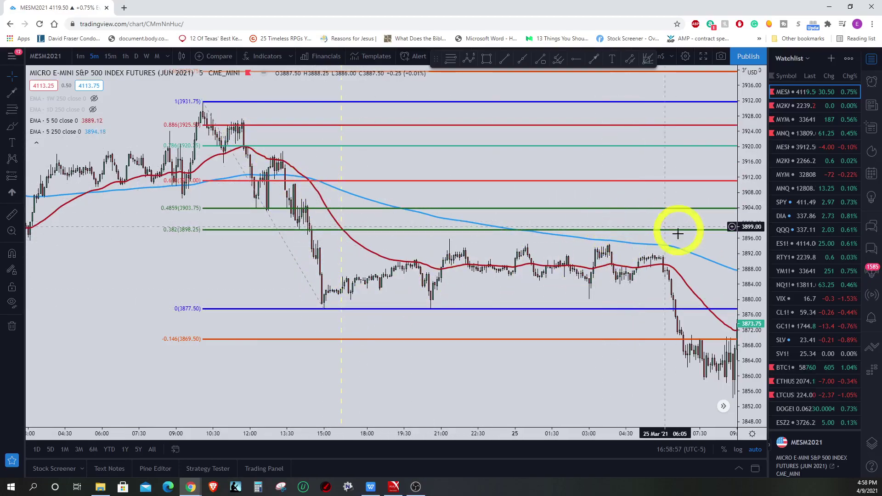
drag(638, 292, 508, 289)
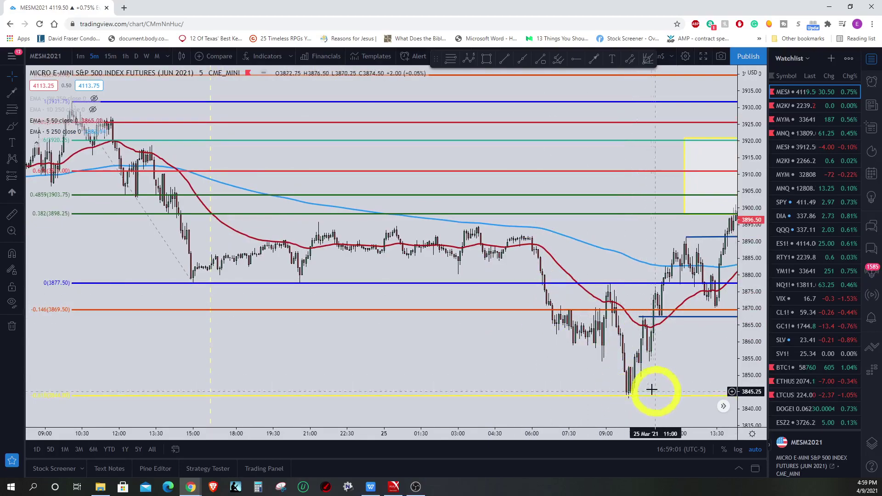
scroll(618, 322, down, 1)
drag(618, 321, 353, 325)
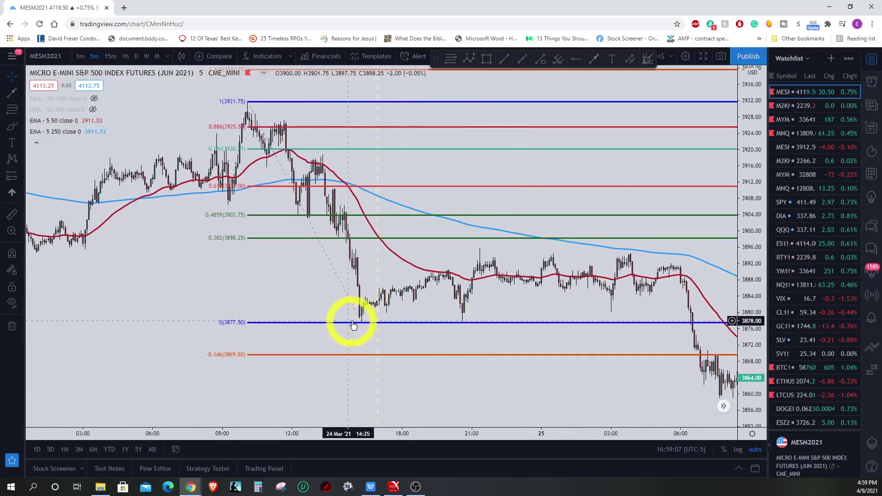
right_click(360, 324)
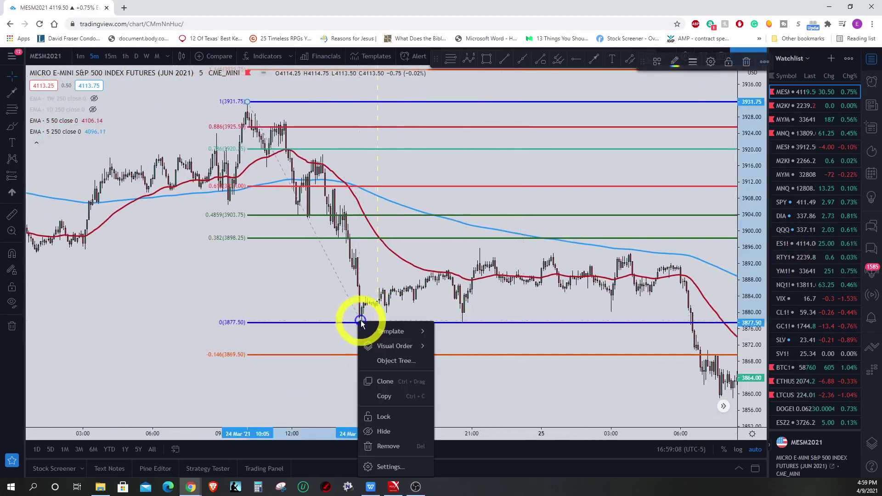
click(406, 464)
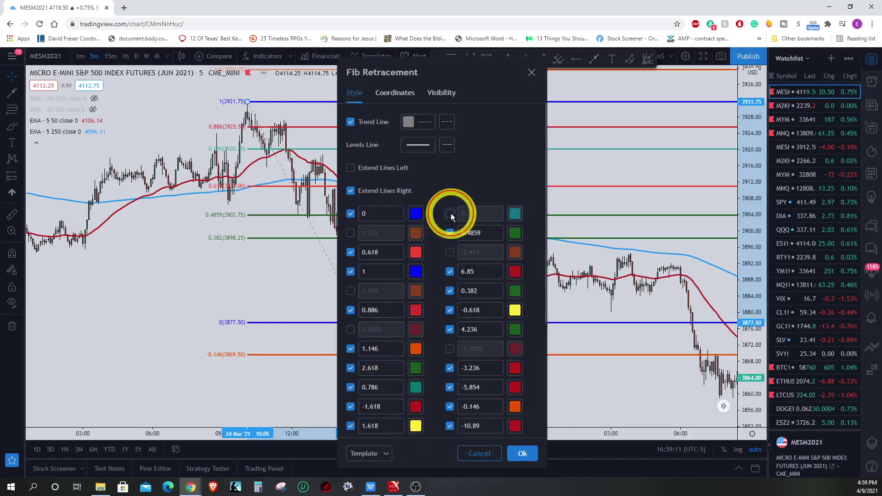
click(350, 310)
click(351, 252)
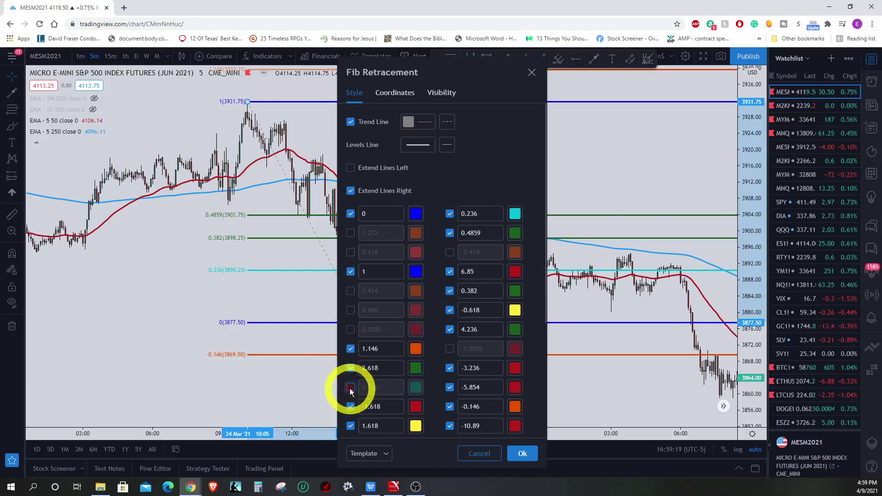
click(522, 453)
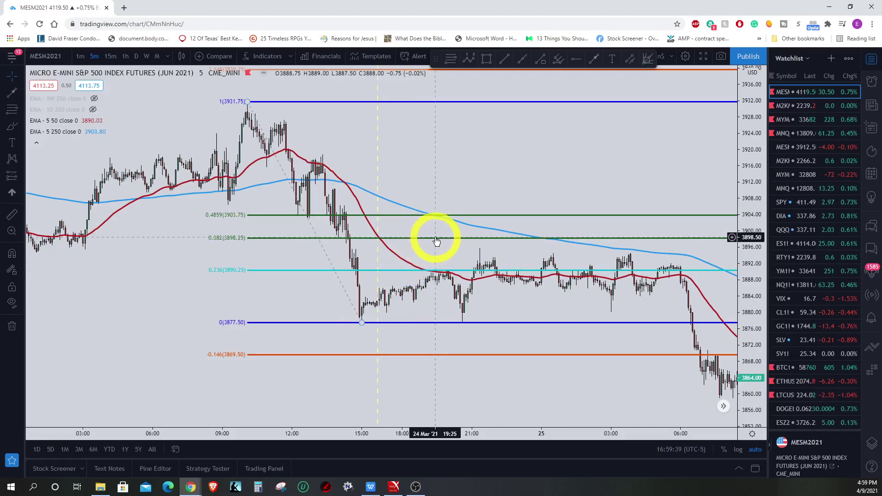
Step: Draw two arrows: from the 24 March afternoon low up to the 0.382 level, and from there down to the -0.146 level
scroll(437, 241, down, 2)
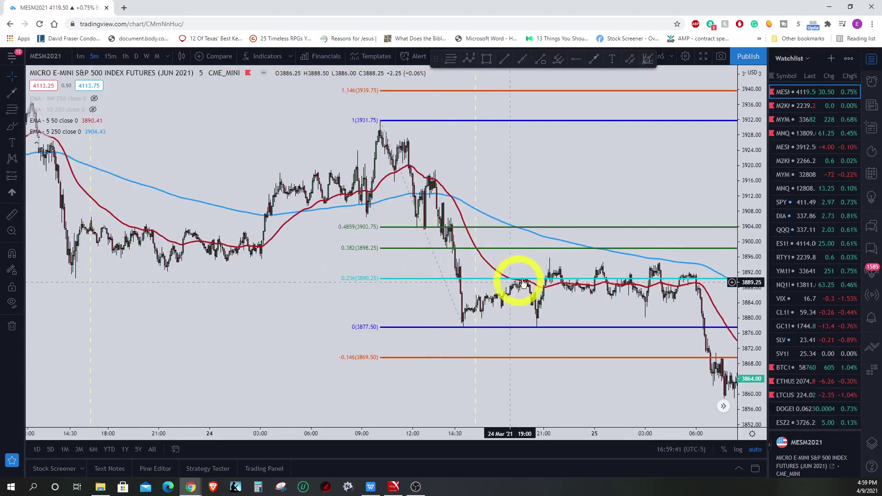
scroll(551, 293, up, 3)
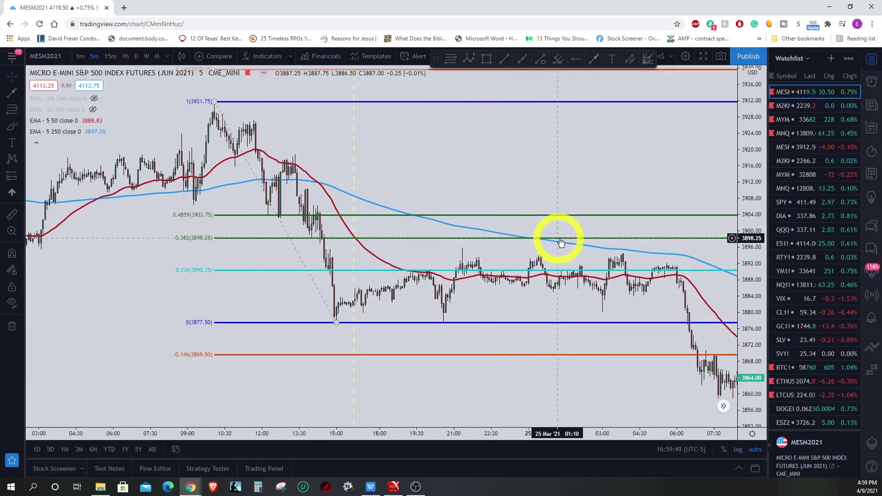
drag(634, 305, 561, 305)
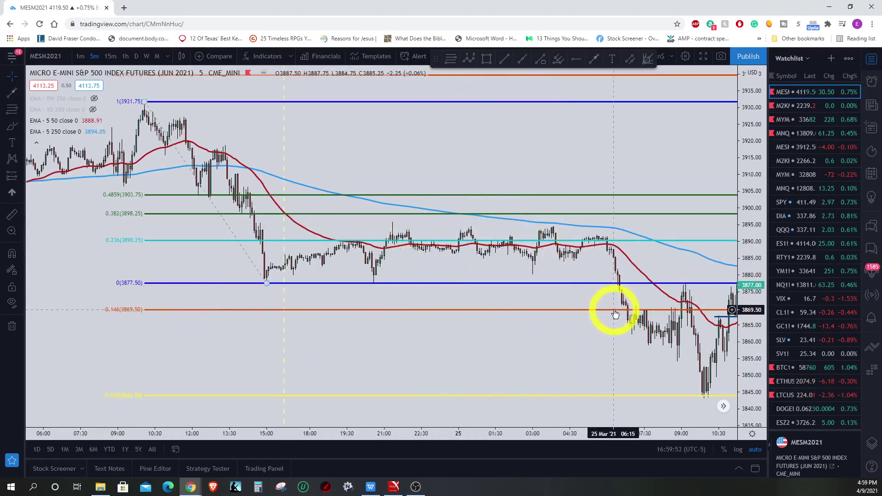
scroll(671, 386, down, 3)
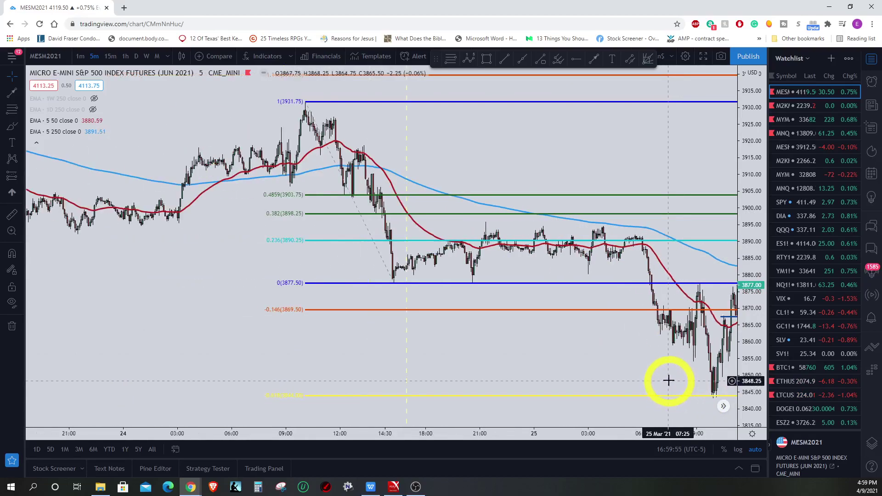
scroll(656, 363, down, 2)
drag(632, 348, 448, 342)
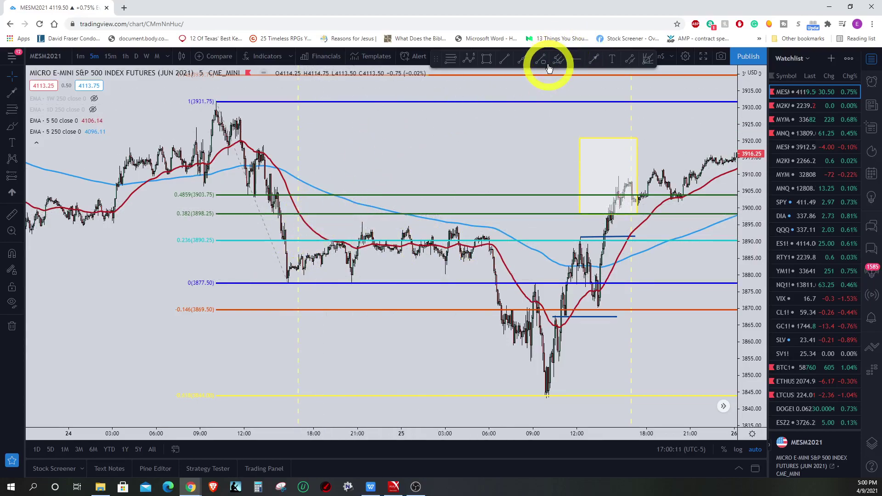
click(294, 280)
click(339, 214)
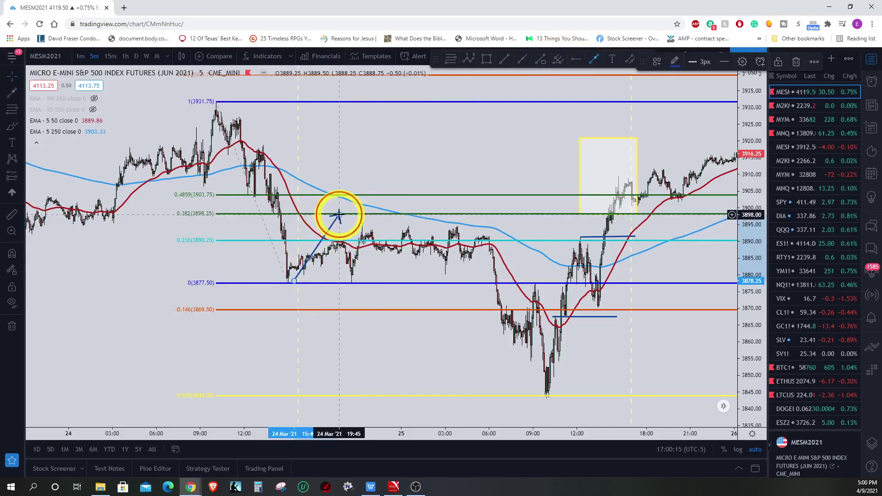
click(589, 64)
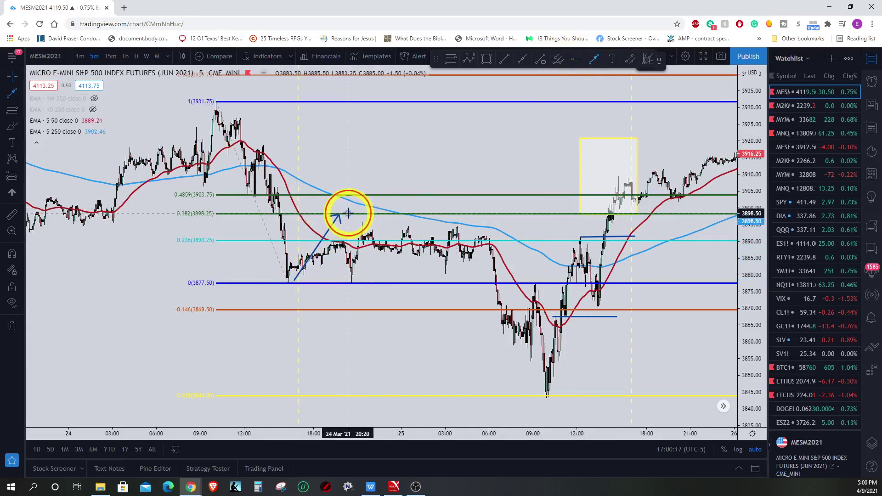
click(348, 214)
click(407, 307)
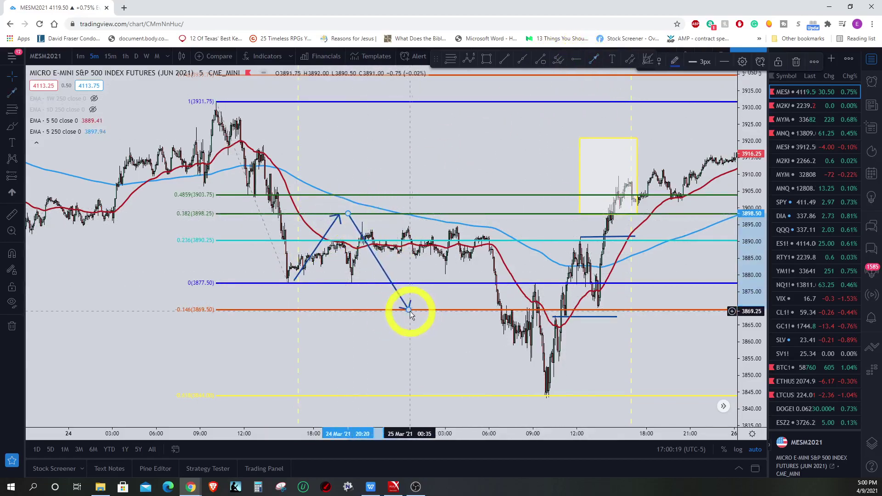
Step: Delete the downward arrow and shorten the rising arrow so its tip ends at the 0.236 level, about 3890.50
key(Delete)
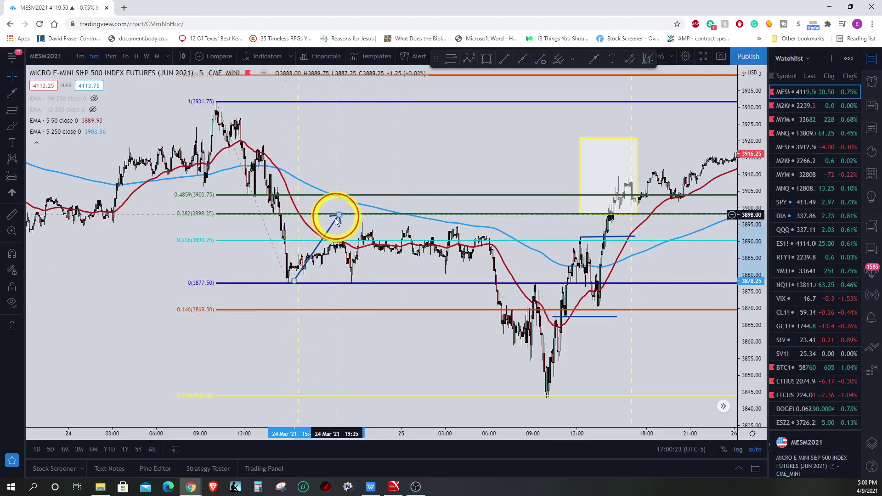
drag(339, 216, 325, 242)
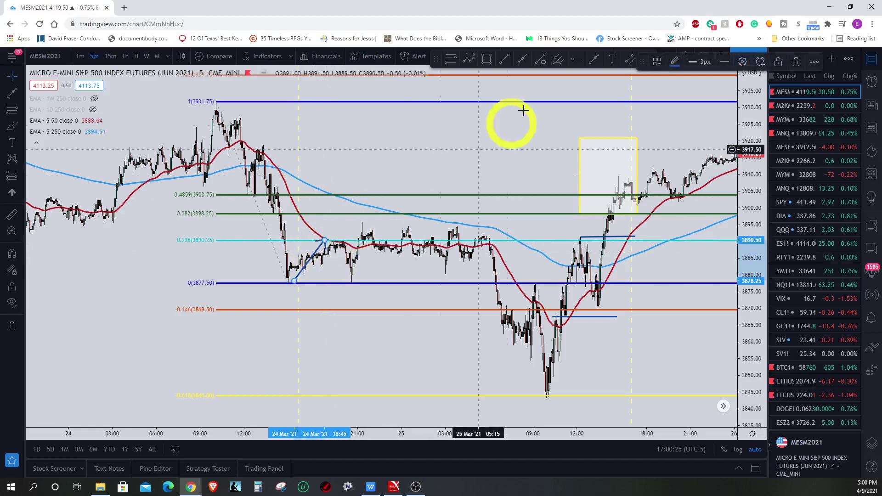
click(592, 60)
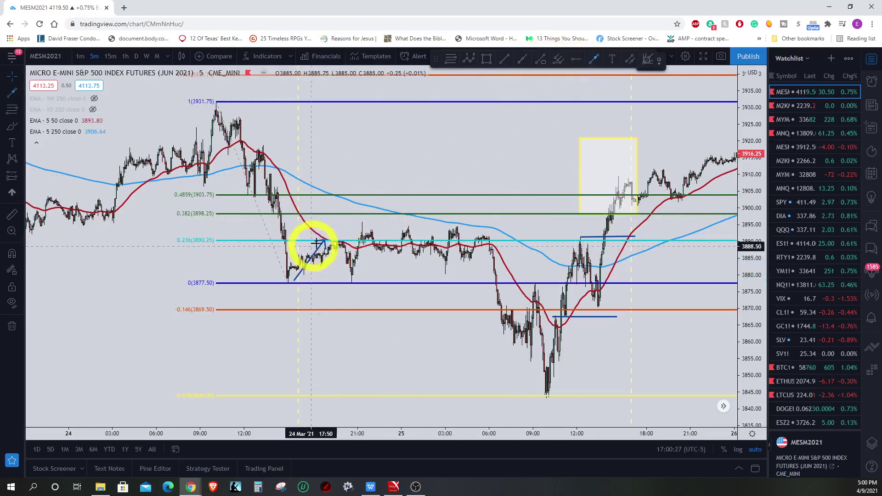
mouse_move(350, 278)
mouse_down()
mouse_move(365, 306)
mouse_move(522, 378)
mouse_move(536, 393)
mouse_up()
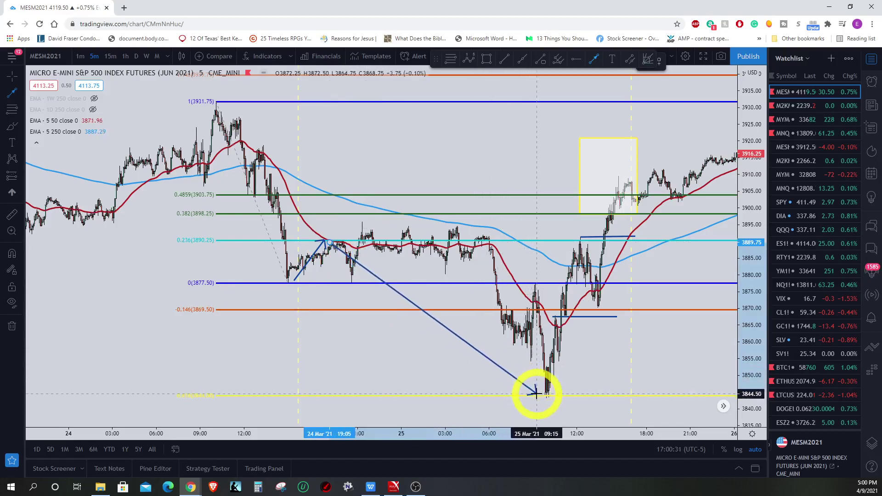
key(Escape)
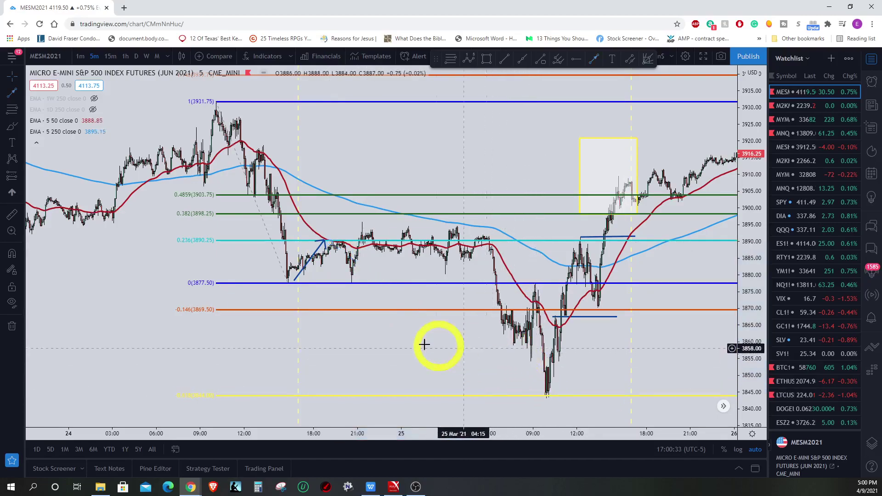
Step: Delete the rising arrow and the 24 March Fibonacci retracement between 3931.75 and 3877.50
click(322, 243)
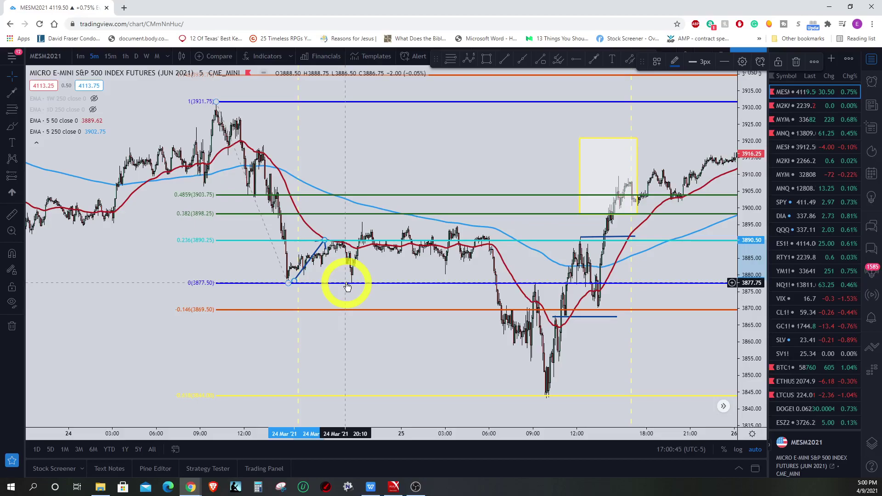
click(287, 282)
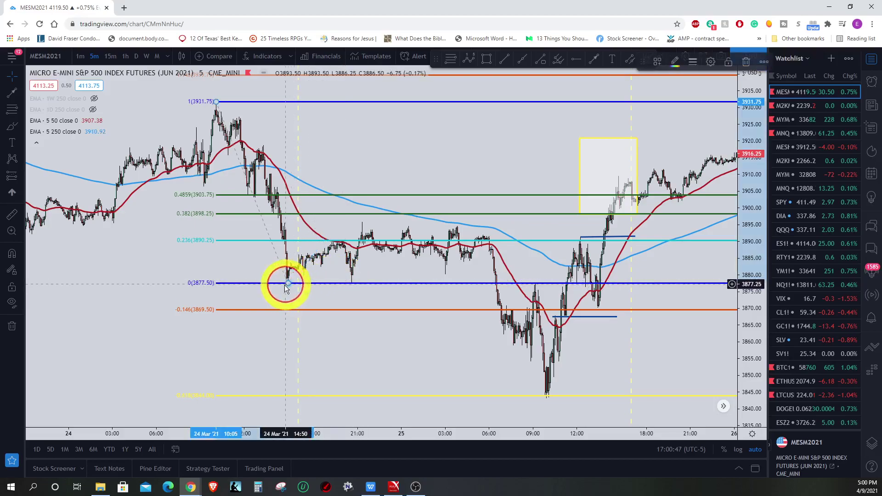
key(Delete)
Step: Draw a Fibonacci retracement from the 23 March 14:50 low at 3890.50 up to the early 24 March high at 3918.00
drag(169, 295, 478, 290)
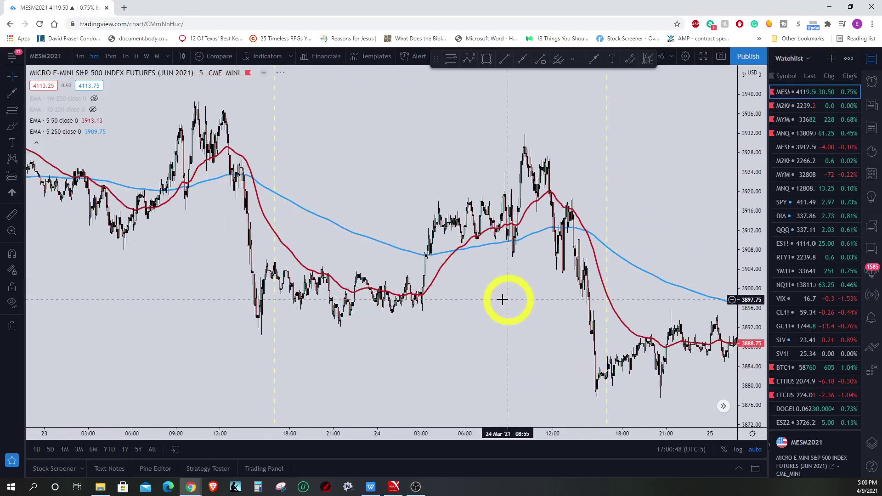
click(448, 59)
click(241, 335)
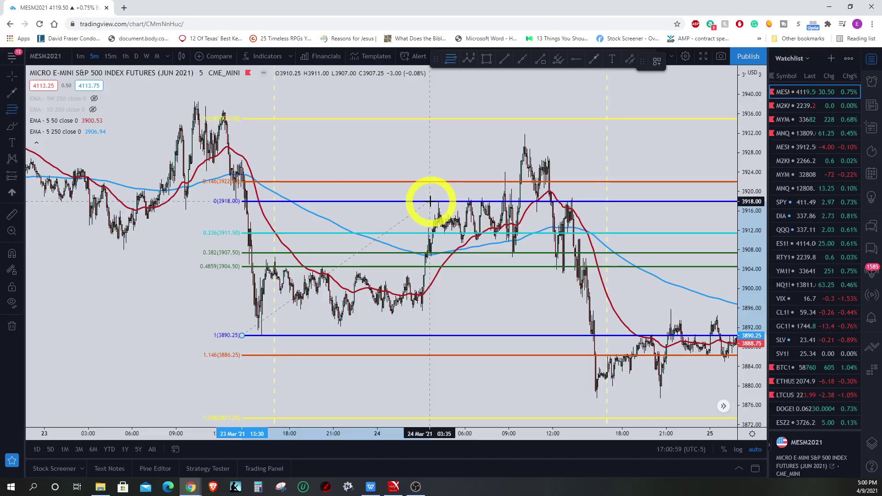
click(430, 201)
drag(747, 315, 746, 294)
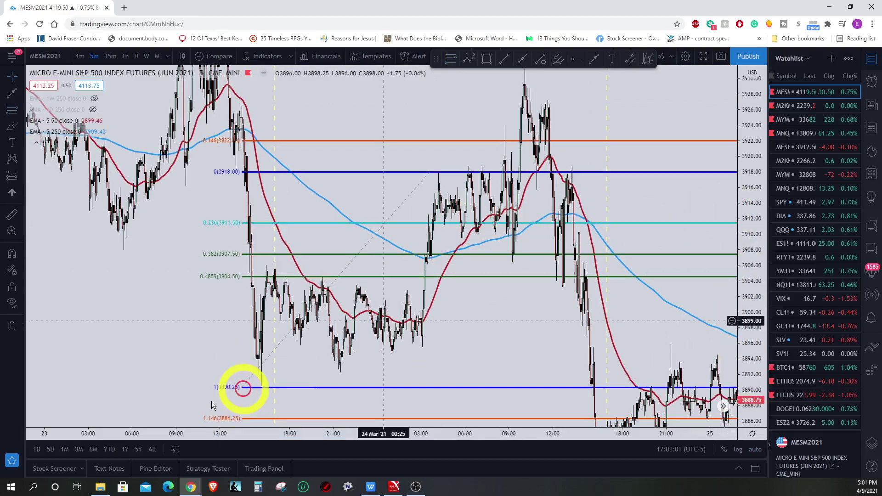
click(248, 389)
drag(239, 389, 261, 387)
Step: Move the retracement's upper anchor to the 24 March 06:15 high at 3918.75
key(ctrl)
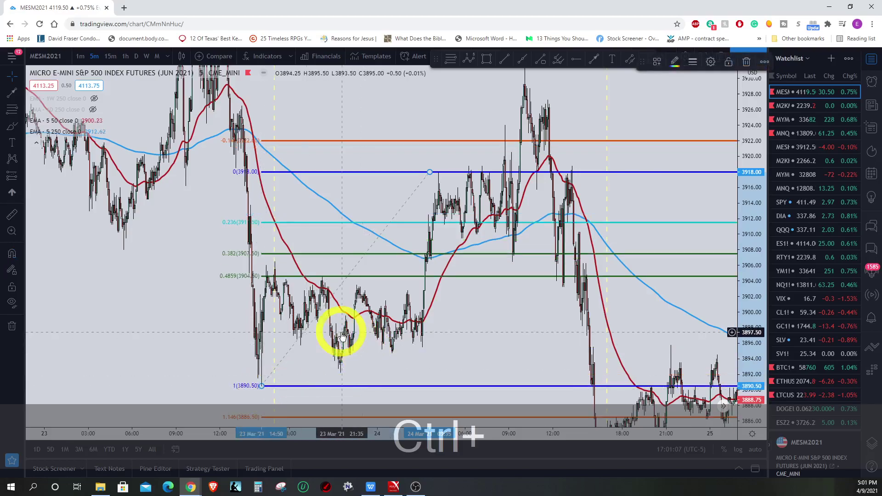
scroll(413, 325, up, 5)
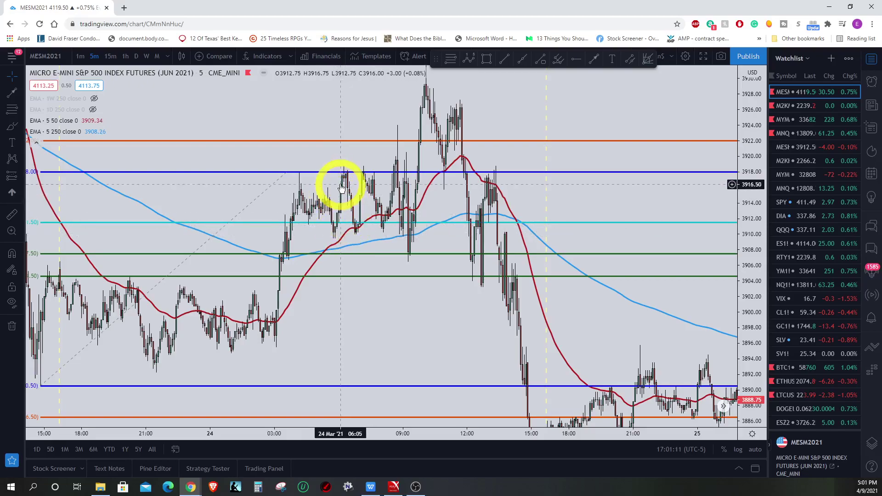
drag(291, 173, 344, 160)
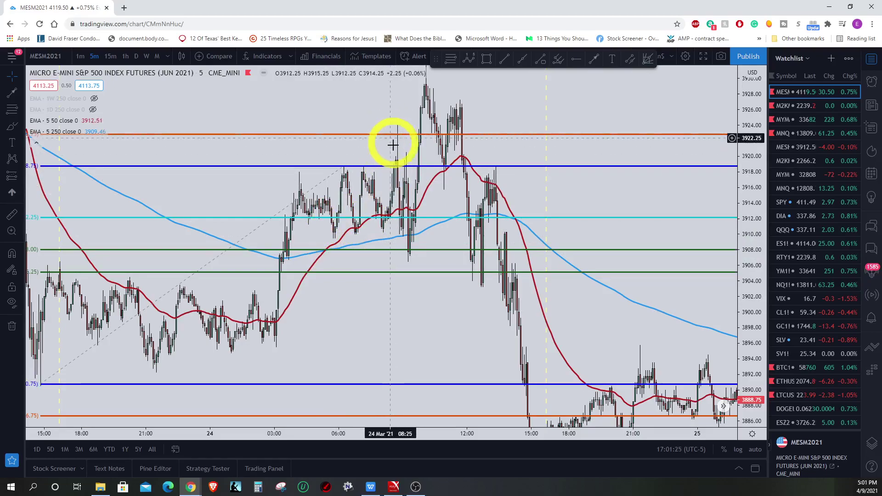
Step: Turn off the 0.236 level of the retracement that starts at the 23 March low
scroll(388, 166, down, 2)
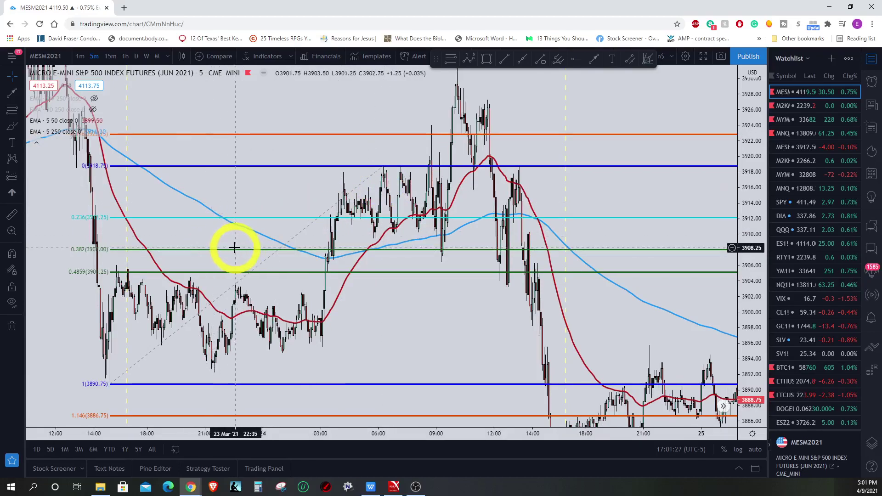
scroll(364, 251, up, 2)
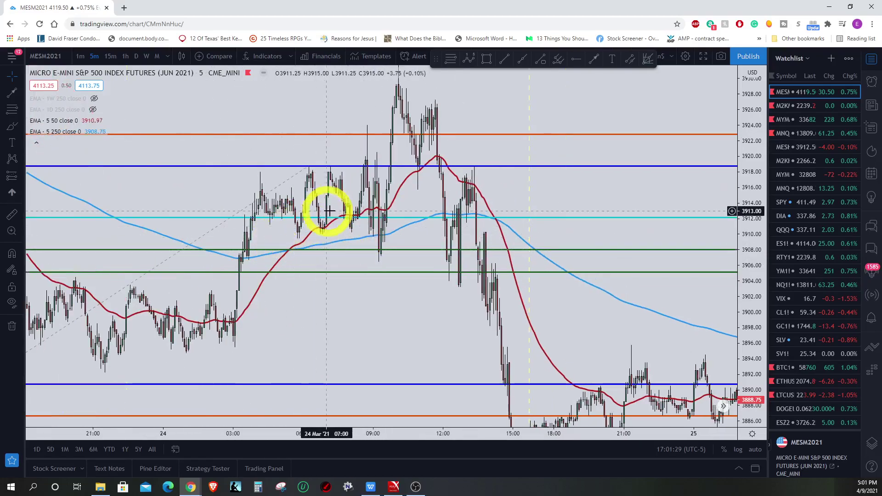
right_click(306, 168)
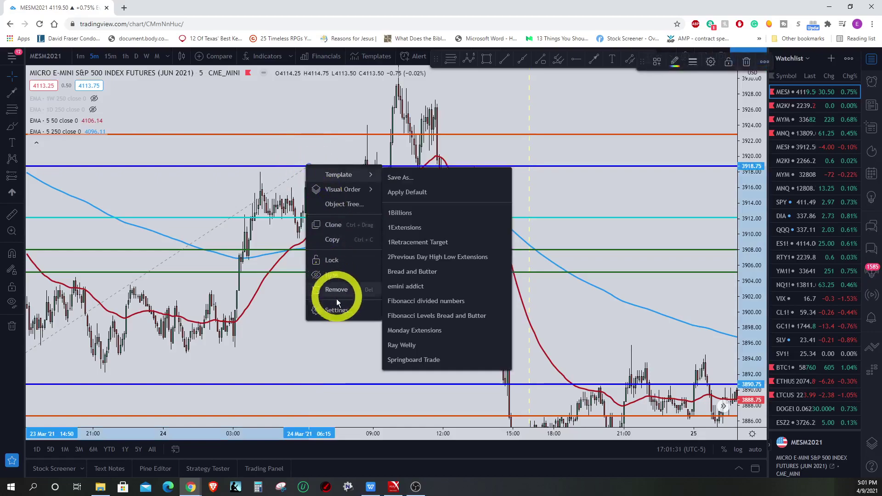
click(337, 310)
click(450, 214)
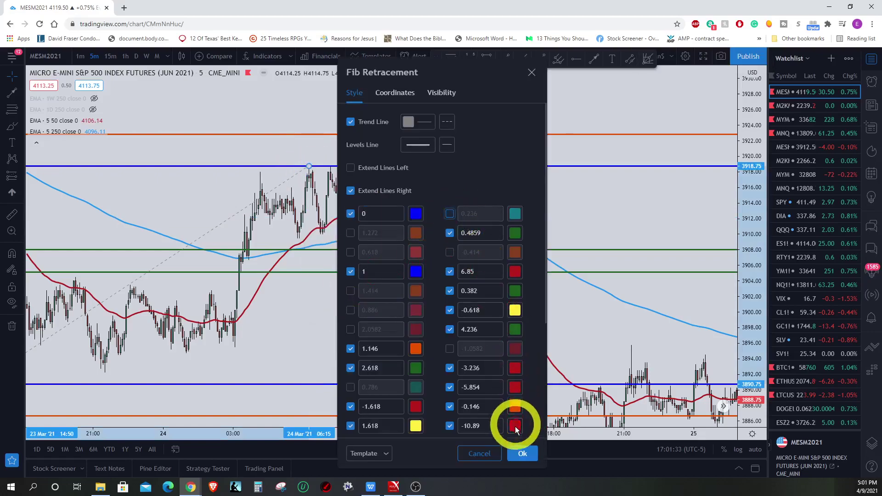
click(523, 453)
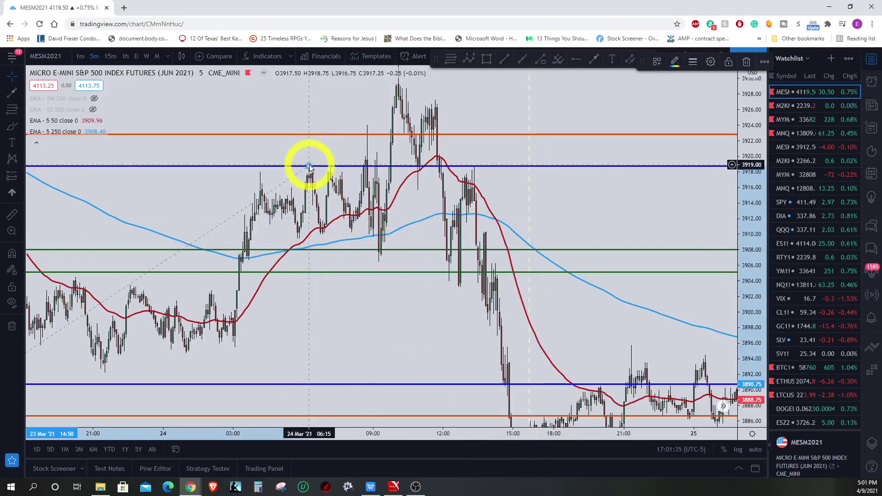
Step: Move the retracement's upper anchor to the next higher 24 March swing high at about 3924
drag(309, 165, 371, 168)
key(ctrl)
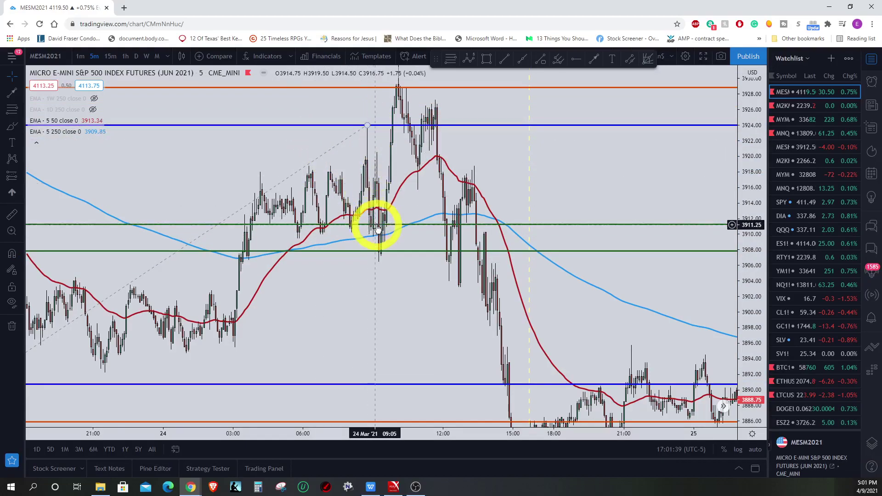
Step: Return the retracement's upper anchor to the 24 March 06:15 high at 3918.75 and turn on its 0.236 level
scroll(377, 229, down, 3)
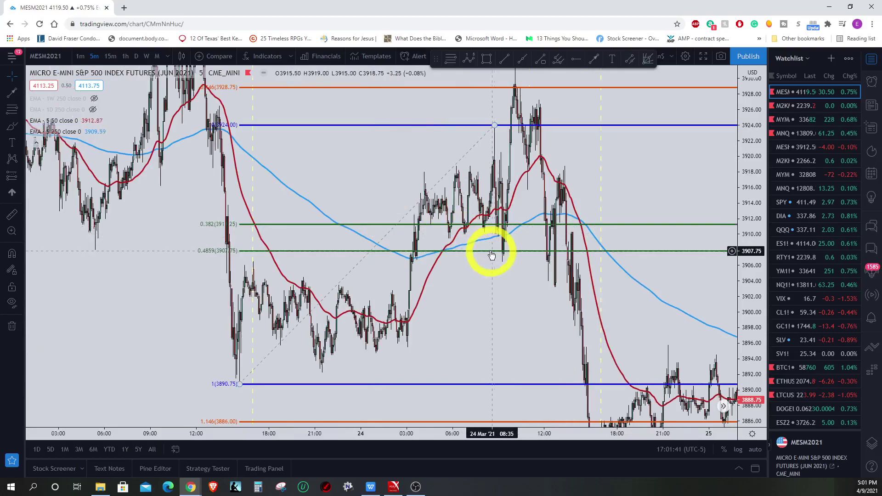
scroll(459, 220, up, 2)
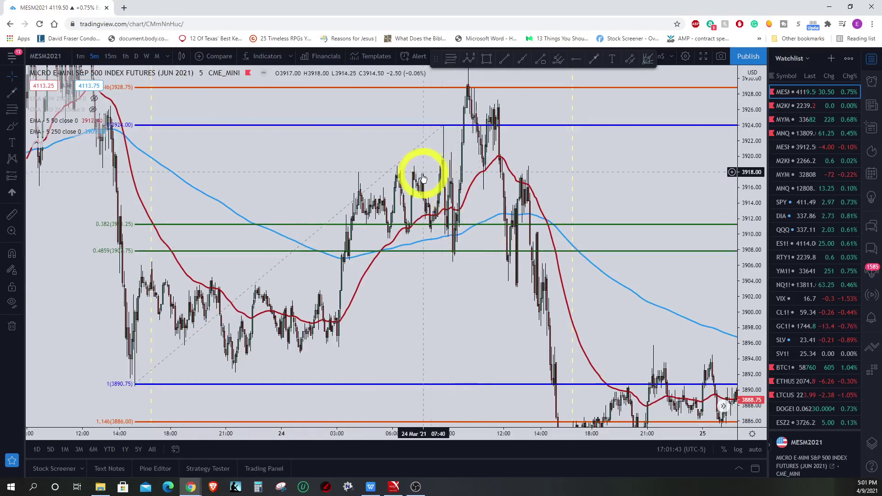
drag(368, 176, 373, 183)
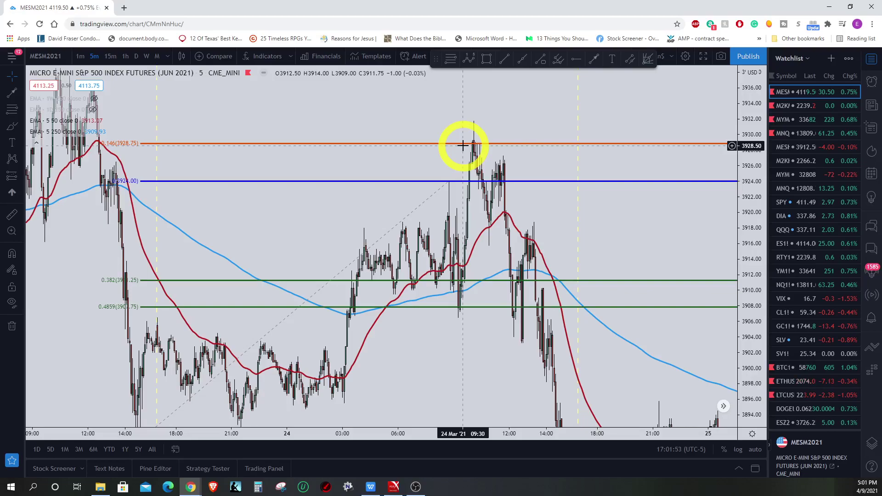
scroll(429, 183, up, 3)
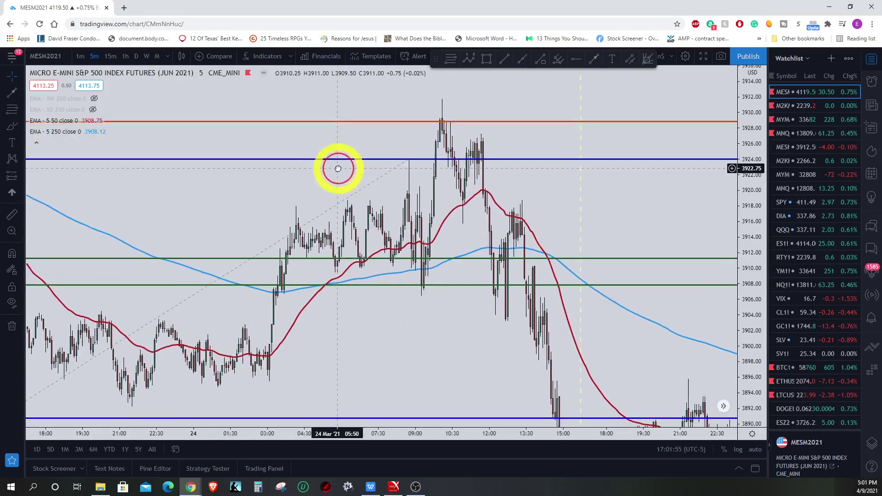
drag(404, 163, 347, 201)
right_click(347, 201)
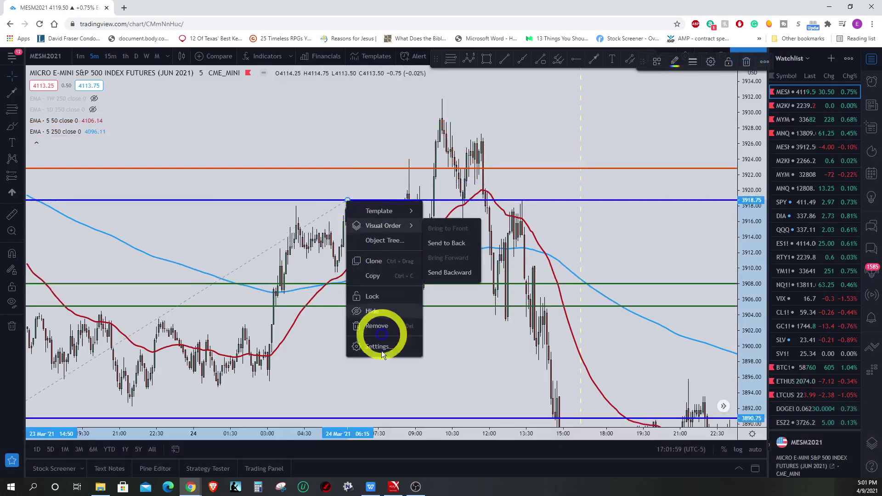
click(371, 347)
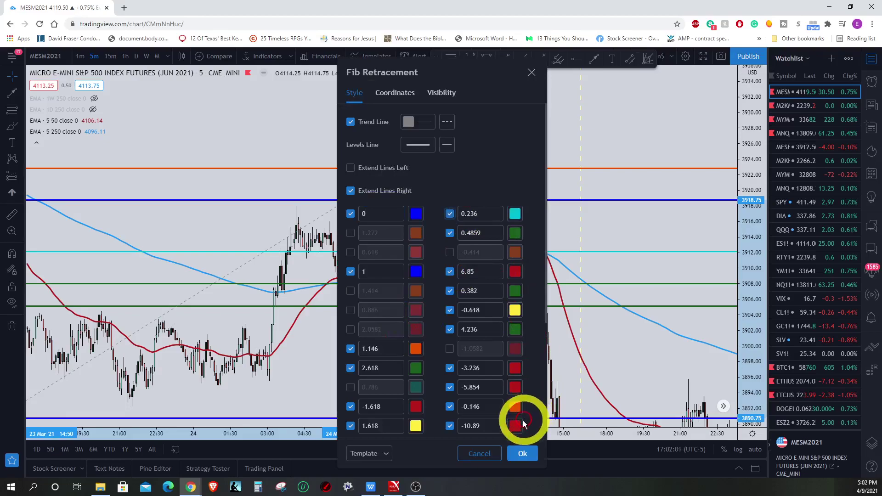
click(522, 453)
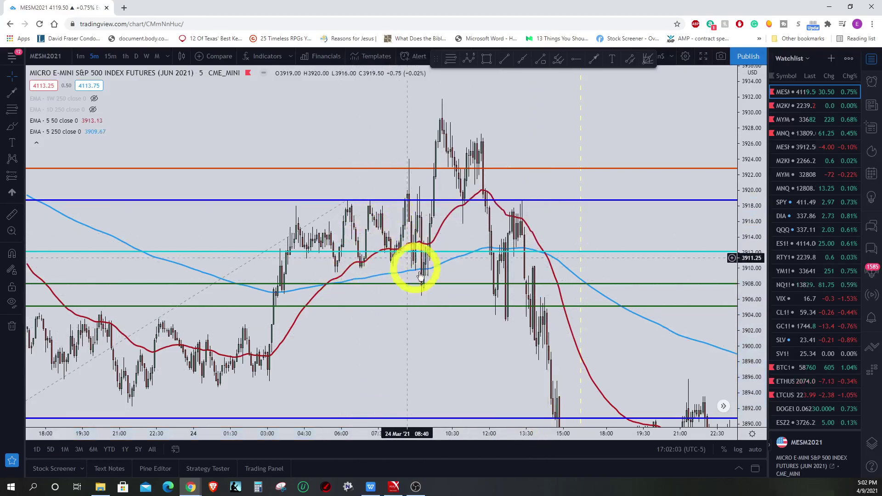
Step: Move the retracement's upper anchor to the 24 March 08:45 high at 3924.00
click(358, 199)
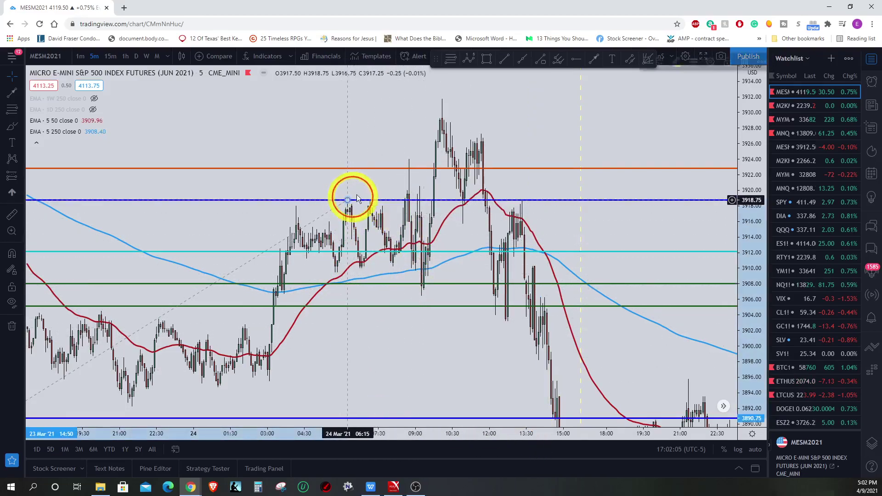
drag(357, 198, 408, 153)
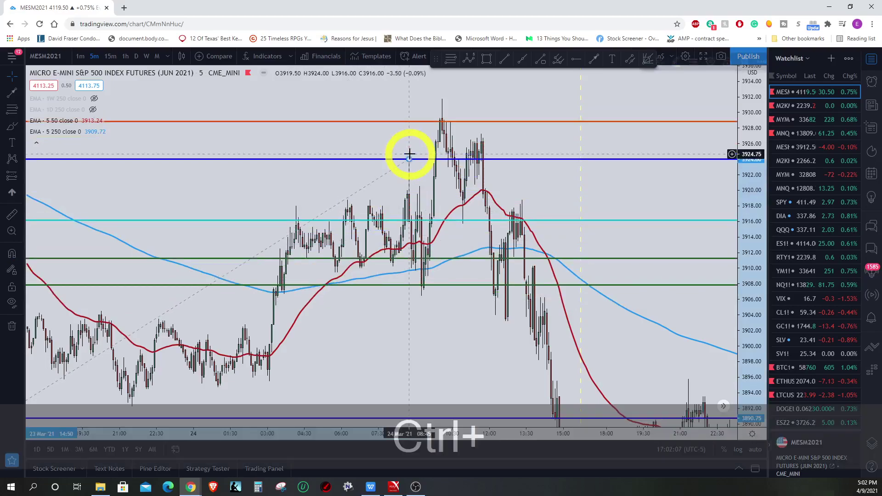
scroll(407, 299, down, 1)
scroll(406, 300, down, 1)
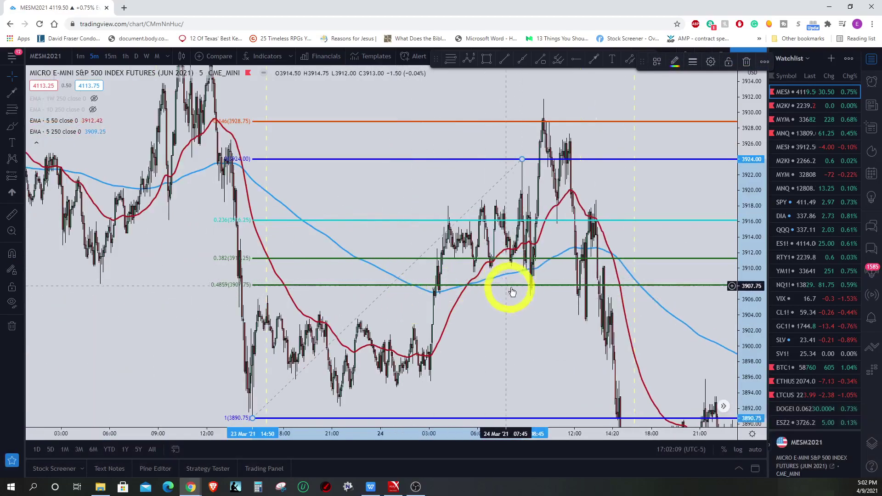
Step: Move the retracement's upper anchor back down to the earlier 24 March high at 3918.75, and delete the retracement
mouse_move(517, 158)
mouse_down()
mouse_move(494, 173)
mouse_move(483, 228)
mouse_move(462, 197)
mouse_move(496, 200)
mouse_up()
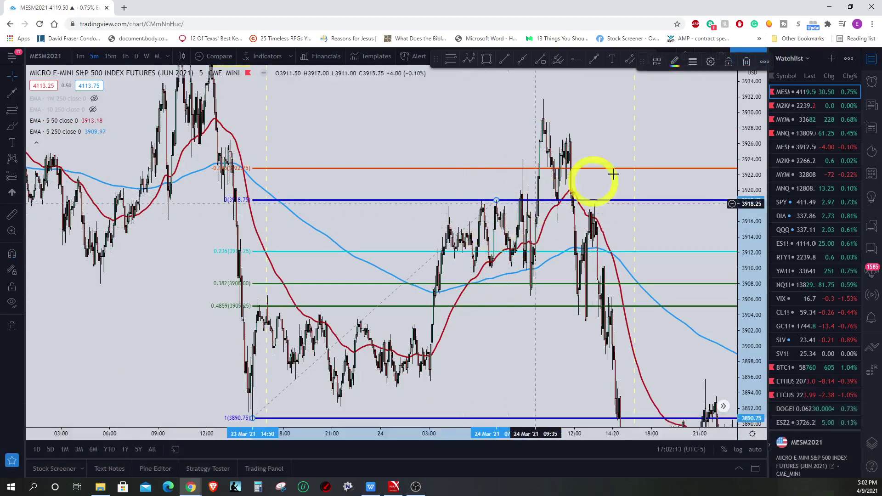
mouse_move(764, 128)
mouse_down()
mouse_move(721, 205)
mouse_move(602, 142)
mouse_up()
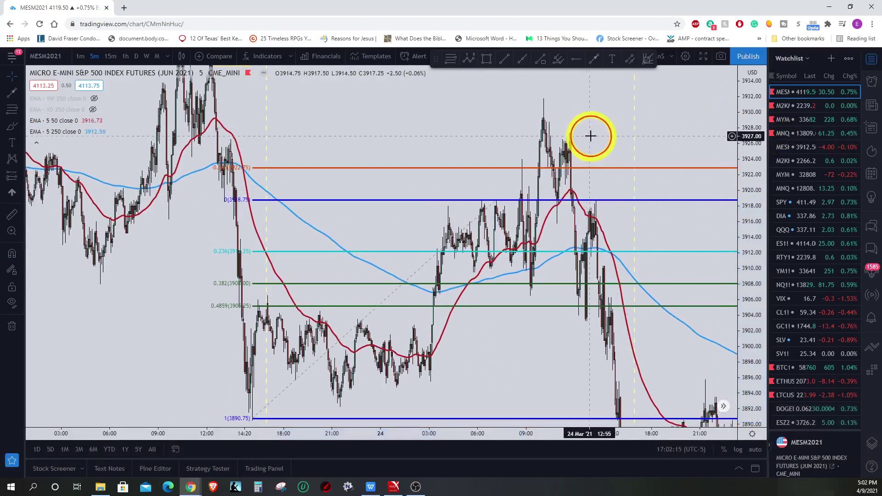
click(494, 198)
key(Delete)
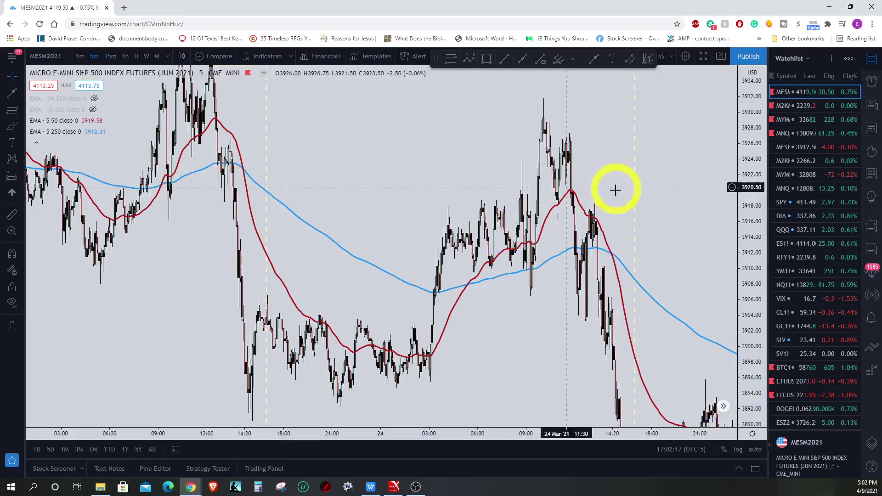
Step: Draw a Fibonacci retracement from 3932.00 at 09:05 on 24 March down to 3877.25 at 14:25, spanning the swing high to the low
drag(615, 190, 408, 151)
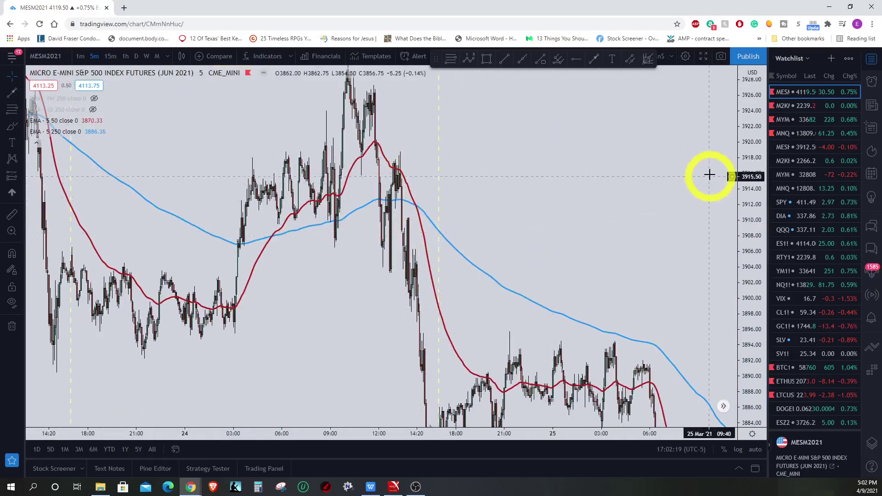
click(330, 111)
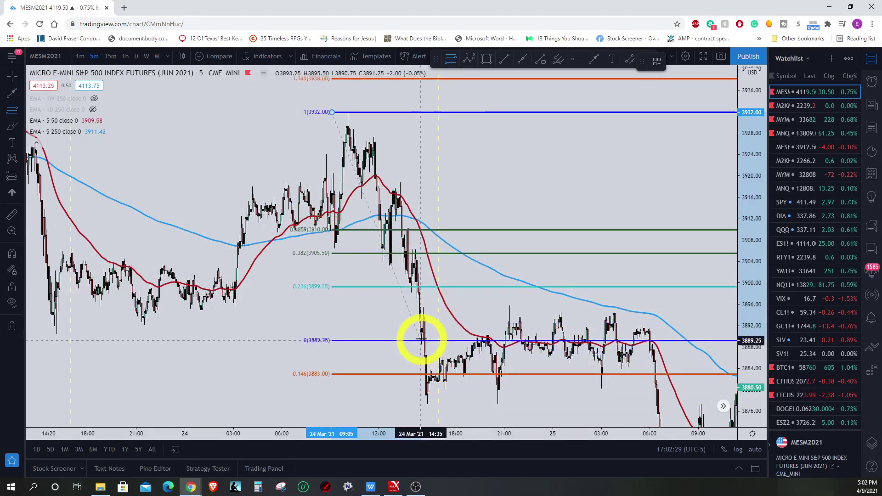
click(419, 408)
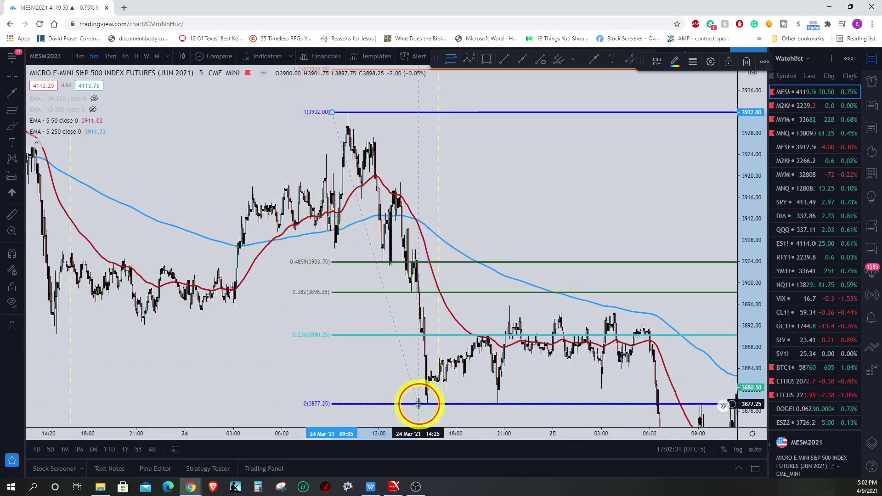
Step: Turn off the 0.236 level of the retracement that starts at the 24 March high
drag(560, 380, 484, 258)
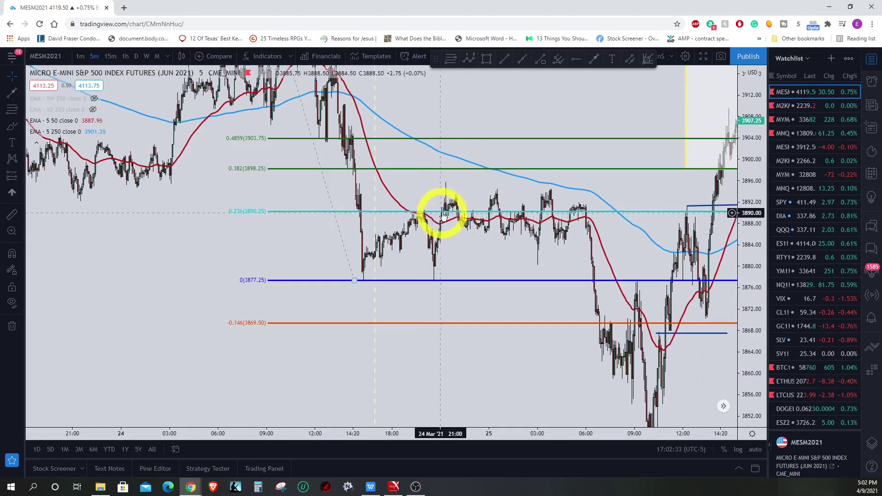
click(480, 214)
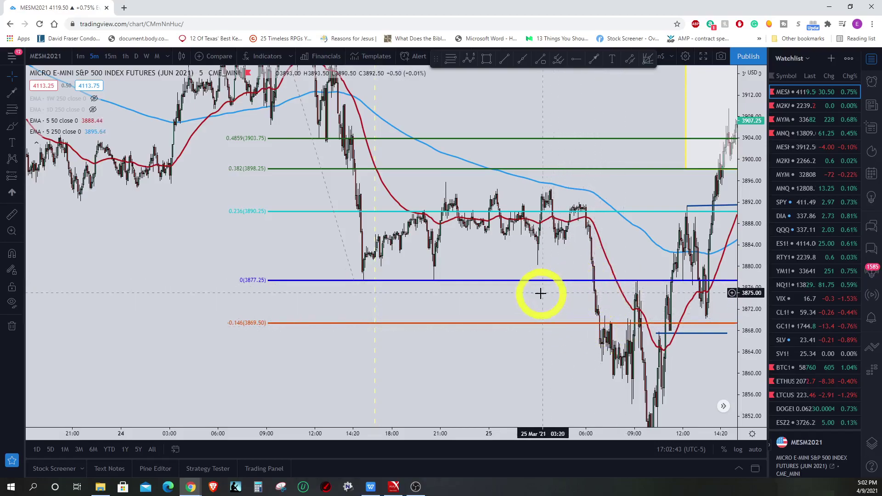
right_click(354, 280)
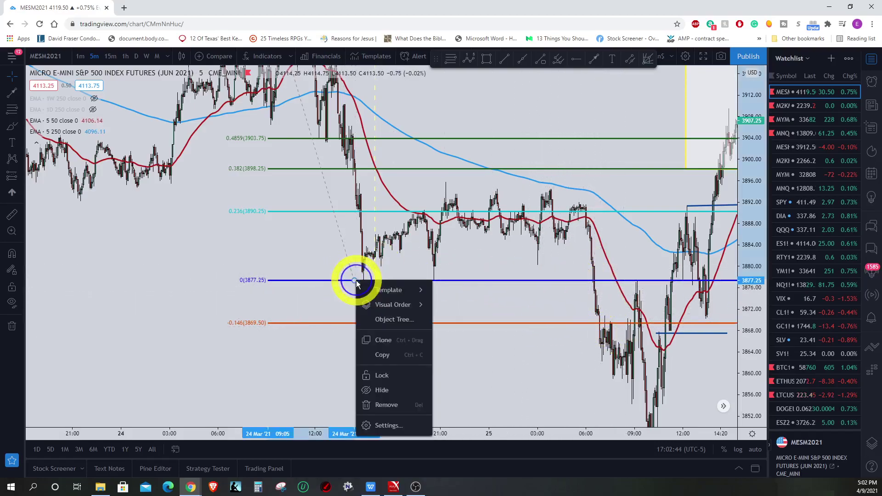
click(393, 425)
click(450, 211)
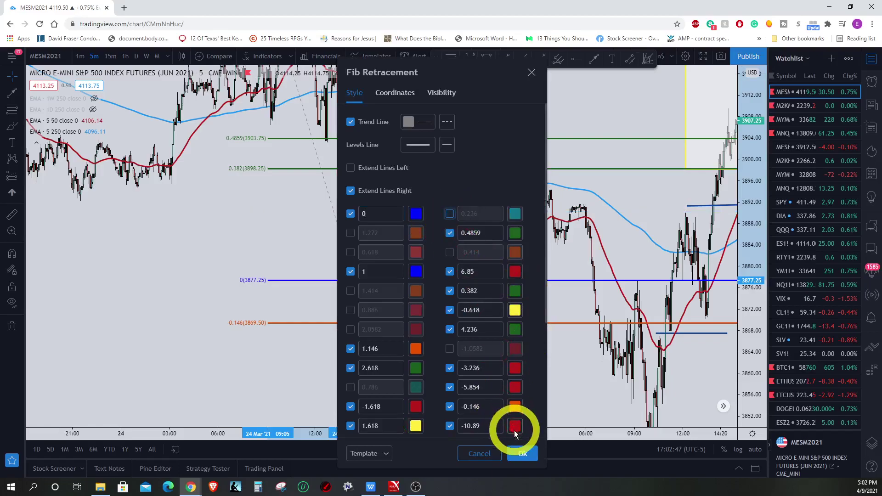
click(521, 453)
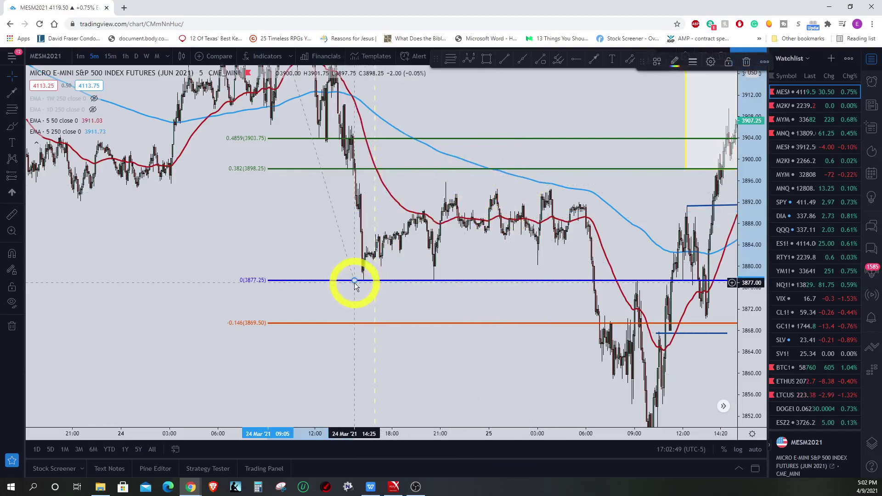
Step: Move the retracement's lower anchor to the 25 March 08:10 low at 3854.00 and on to the lowest 25 March low at 3843.50
drag(354, 281, 620, 405)
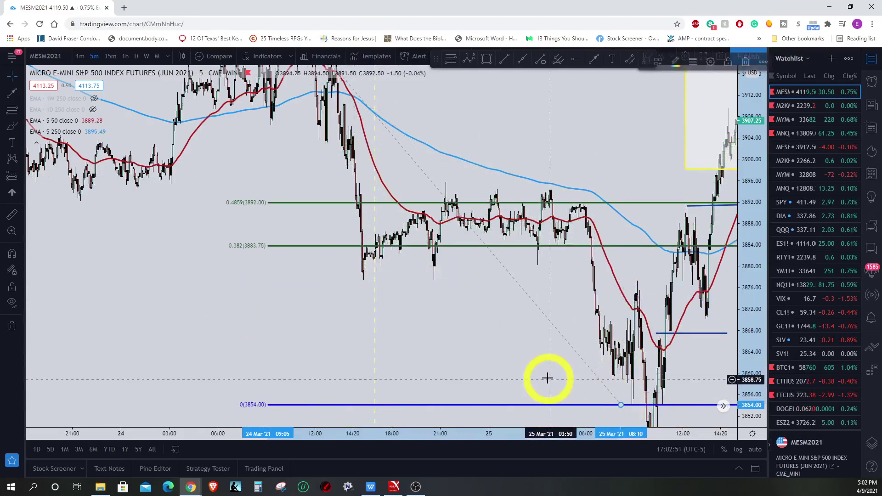
drag(547, 378, 426, 274)
drag(498, 299, 532, 351)
scroll(430, 234, up, 4)
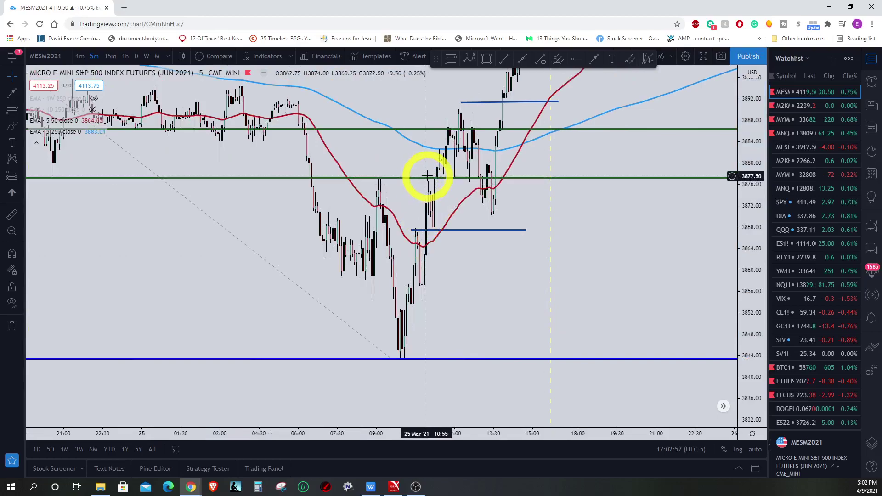
Step: Draw an arrow from 3876.25 at 11:30 on 25 March down to about 3830.75 at the retracement's -0.146 level
click(594, 59)
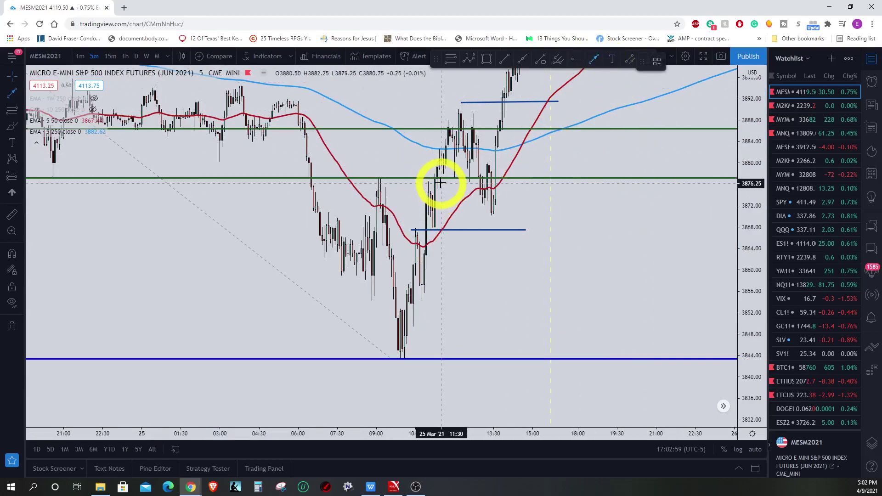
drag(440, 183, 548, 394)
drag(597, 264, 585, 153)
drag(537, 291, 570, 314)
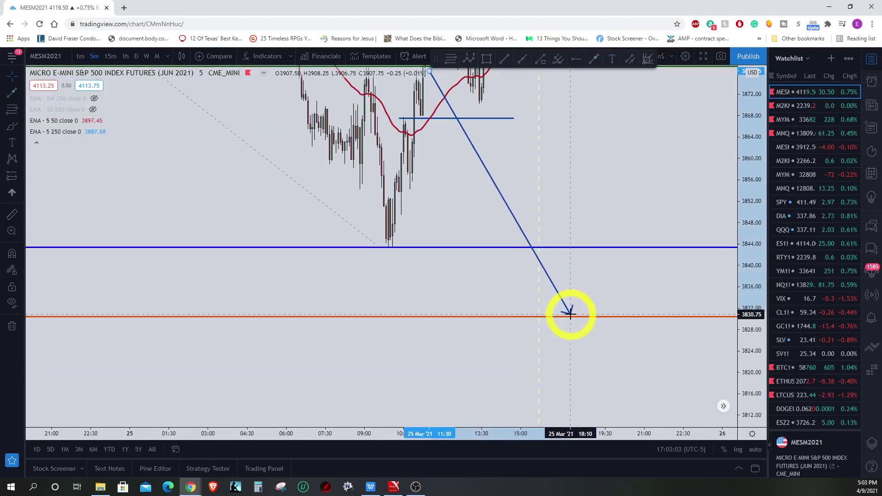
Step: Examine the price action after the 25 March low against the retracement's 0.382, 0.4859, 1 and 1.146 levels
drag(624, 225, 609, 267)
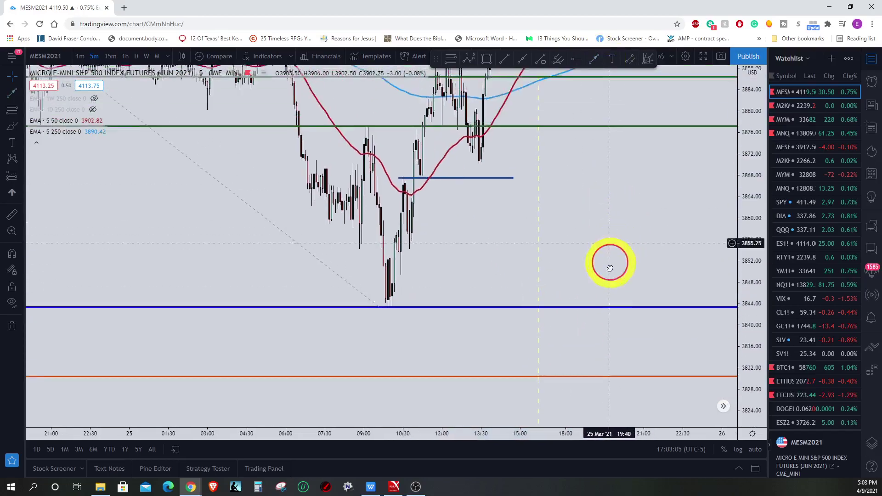
drag(754, 153, 698, 291)
scroll(570, 299, down, 2)
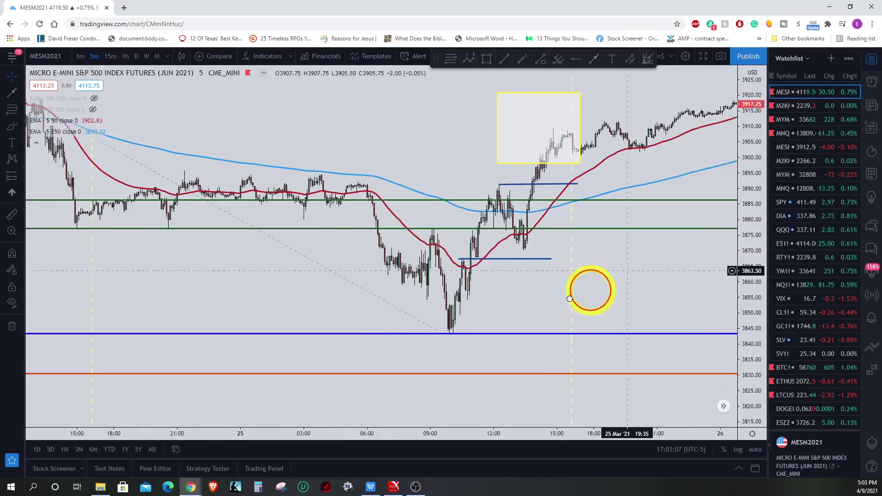
drag(569, 299, 451, 298)
scroll(559, 162, down, 2)
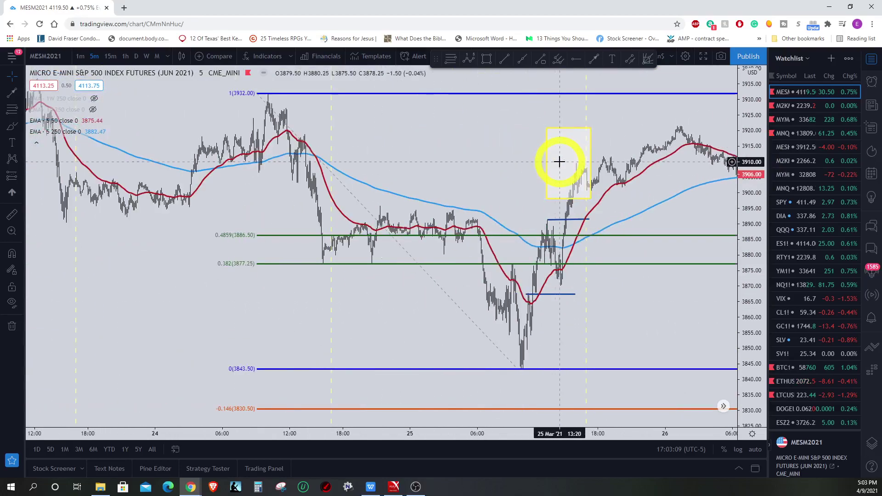
drag(643, 130, 336, 189)
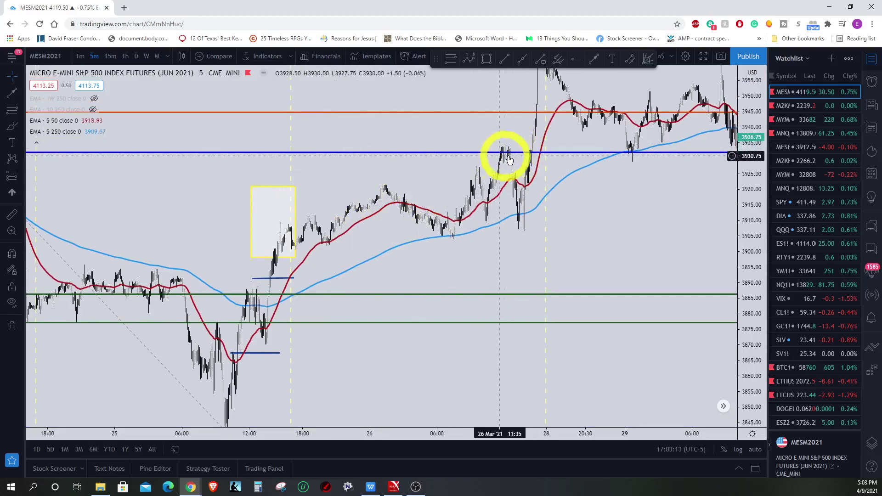
scroll(491, 175, down, 2)
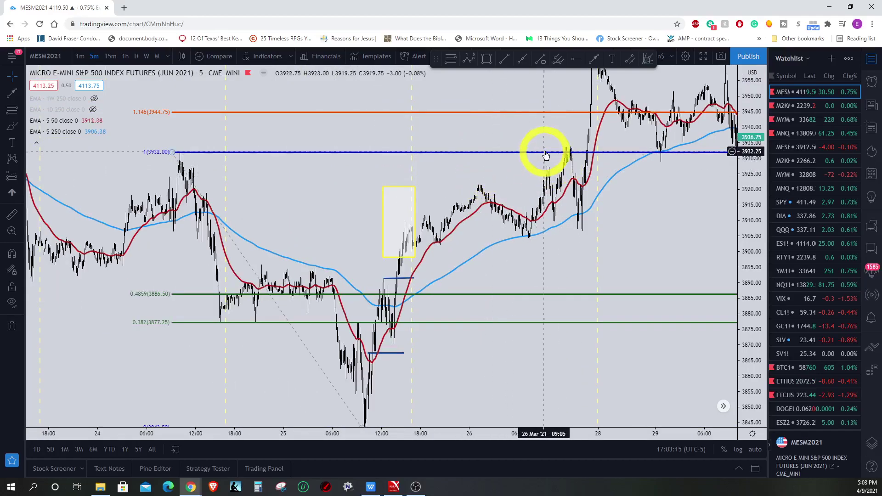
drag(551, 384, 518, 352)
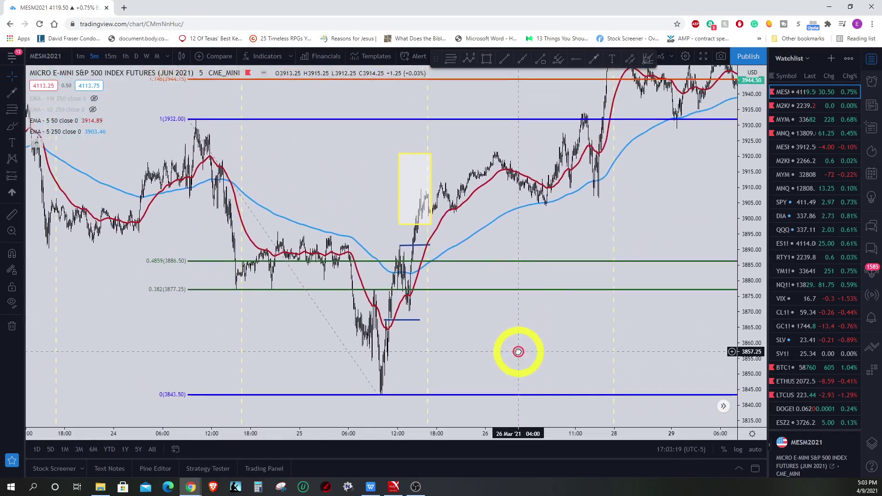